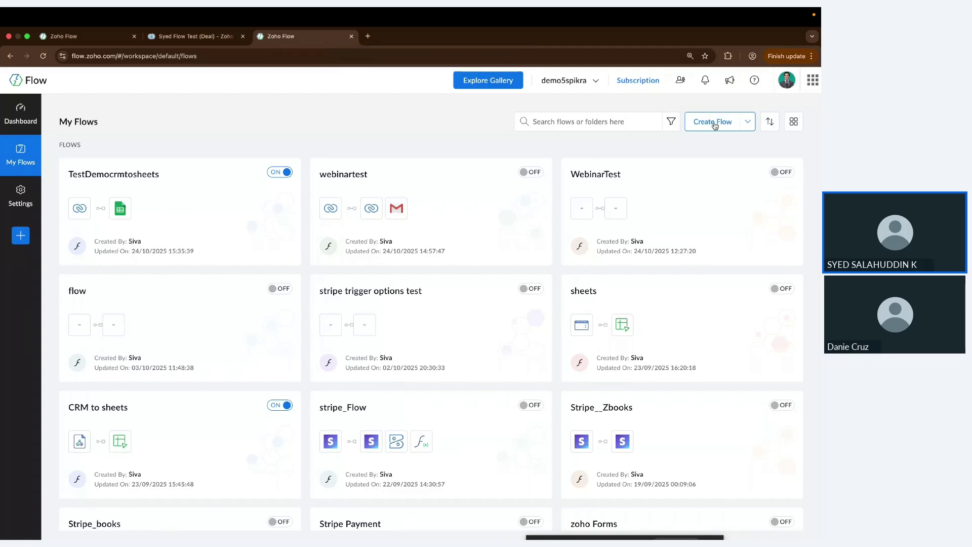
# Step: Start a new flow named 'CRM to Sheets' in the My Flows folder
pyautogui.click(714, 125)
pyautogui.click(809, 78)
pyautogui.click(713, 128)
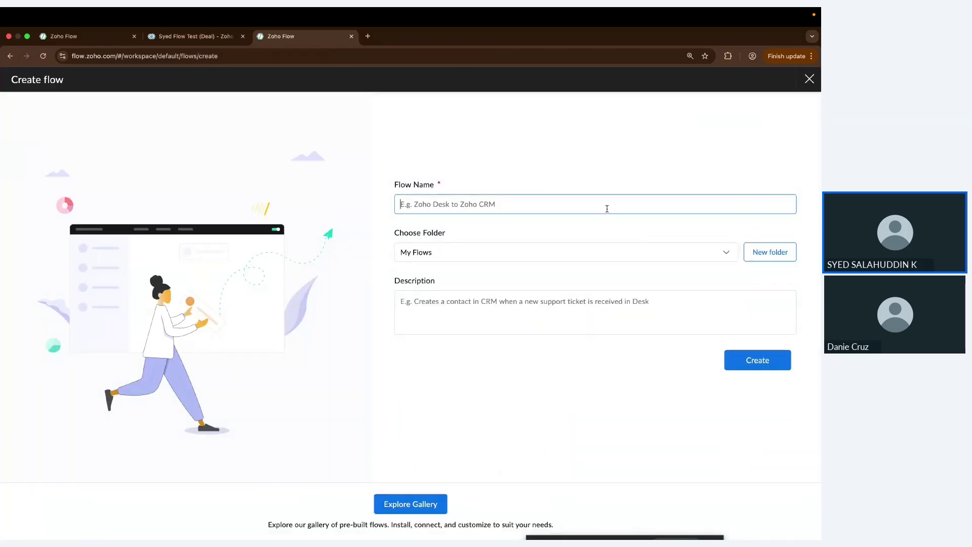
pyautogui.write('CRM to S')
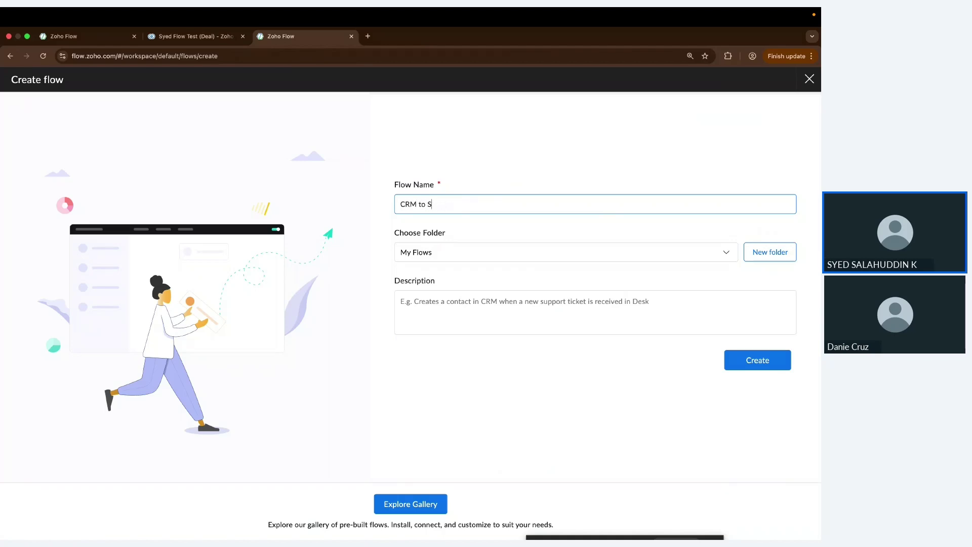
pyautogui.write('Heetheets')
pyautogui.click(726, 254)
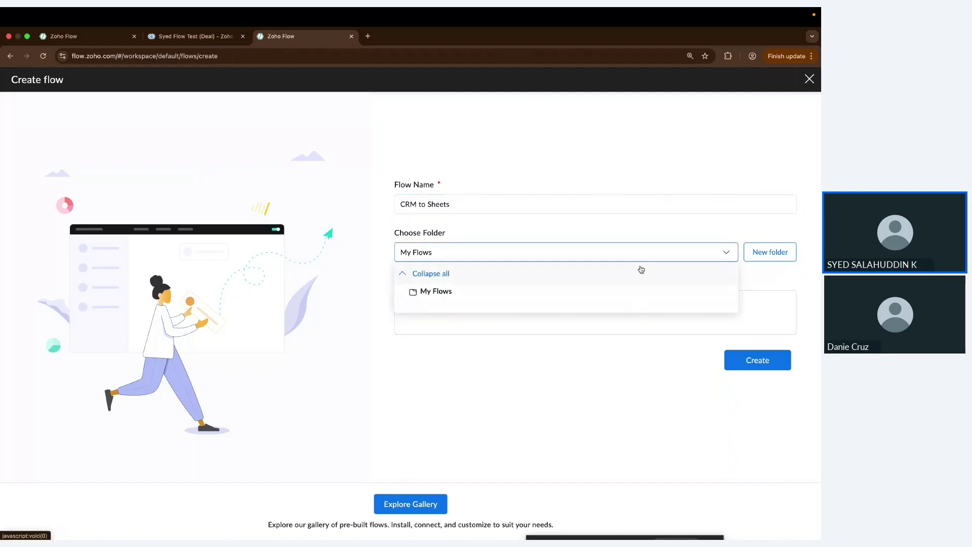
pyautogui.click(544, 231)
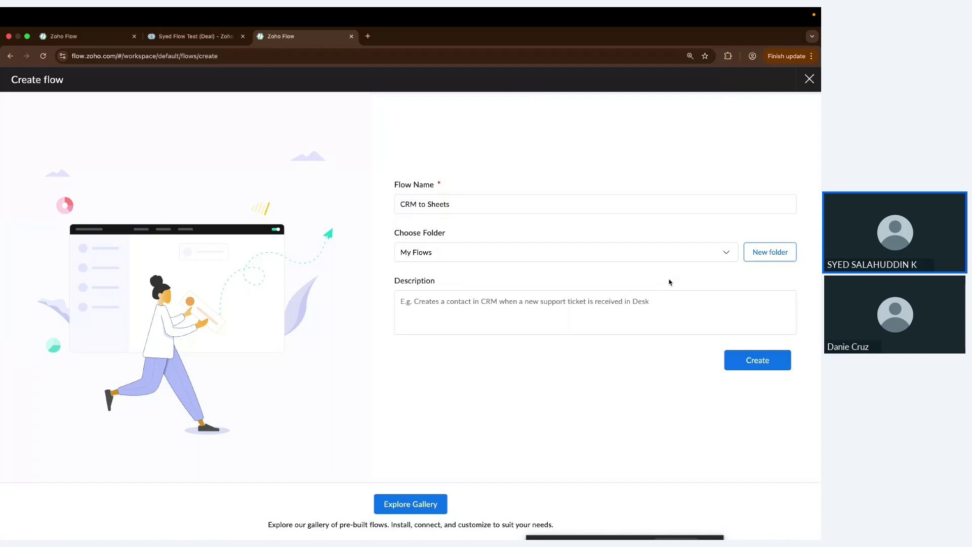
# Step: Add the description 'any new deal from CRM send it to Sheet' and create the flow
pyautogui.click(684, 319)
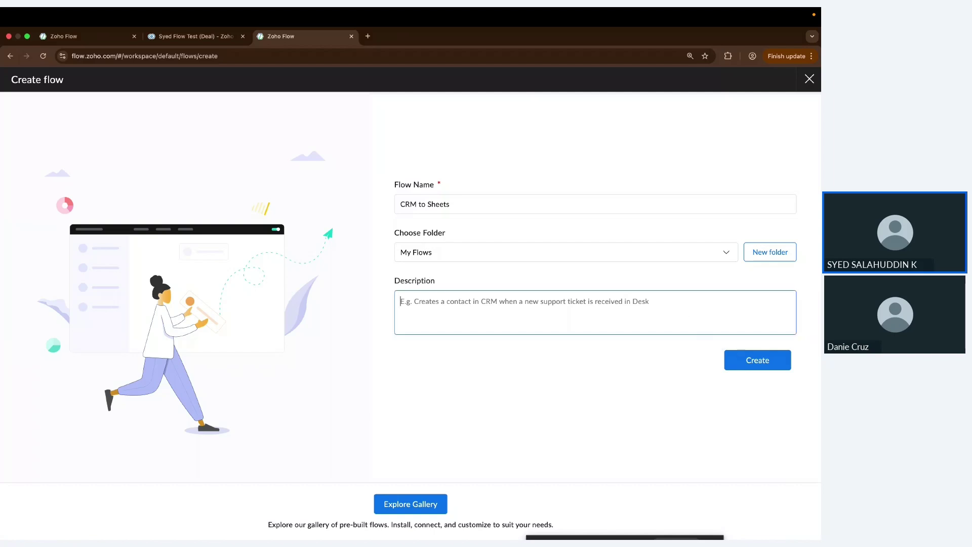
pyautogui.write('any new de')
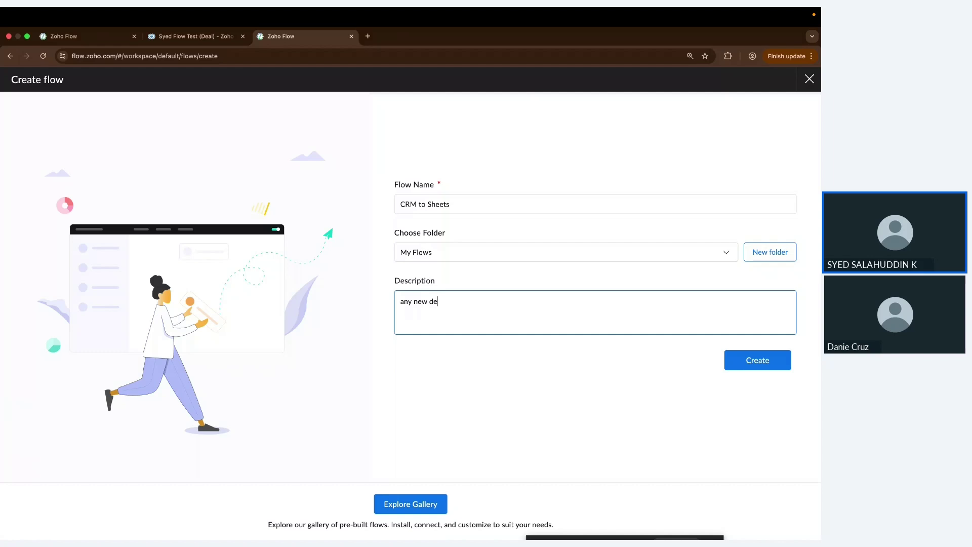
pyautogui.write('al from CRM send it to Sheets')
pyautogui.click(751, 369)
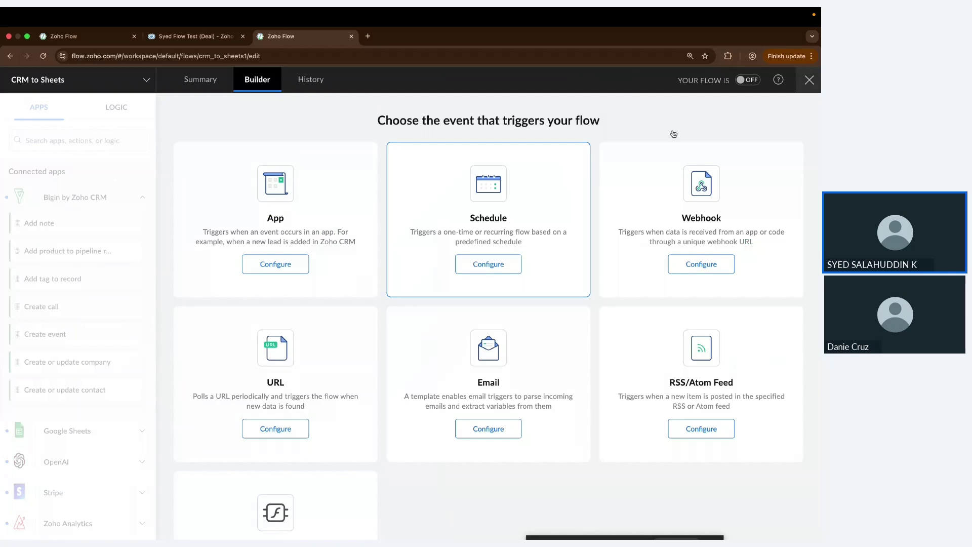
# Step: Look over the trigger type cards and choose the App trigger
pyautogui.scroll(-1, 566, 415)
pyautogui.scroll(1, 567, 416)
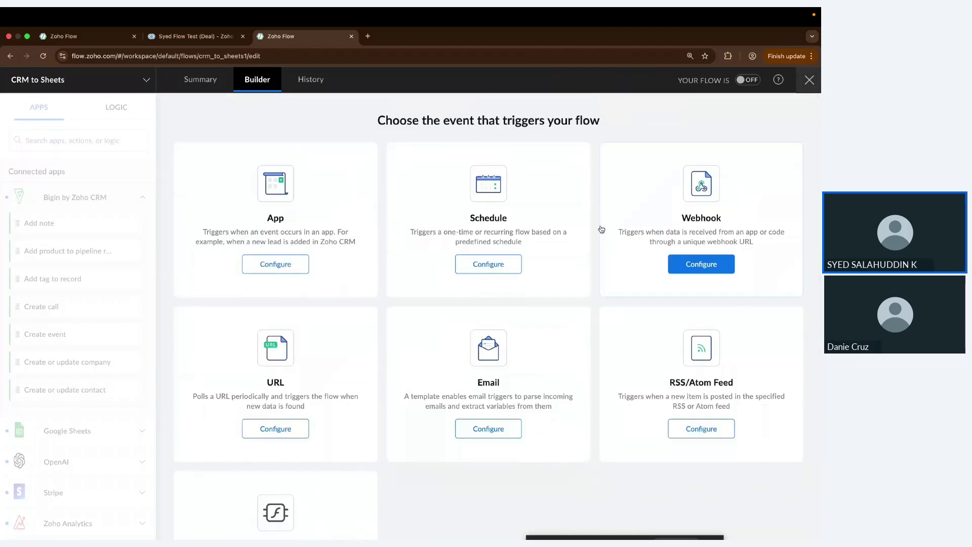
pyautogui.scroll(-1, 600, 228)
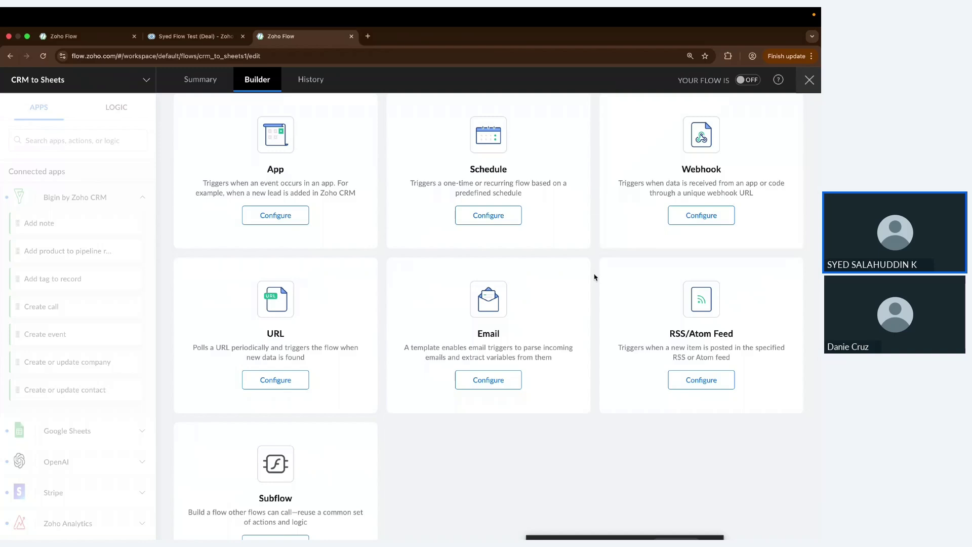
pyautogui.scroll(1, 595, 277)
pyautogui.scroll(-2, 595, 277)
pyautogui.scroll(3, 595, 277)
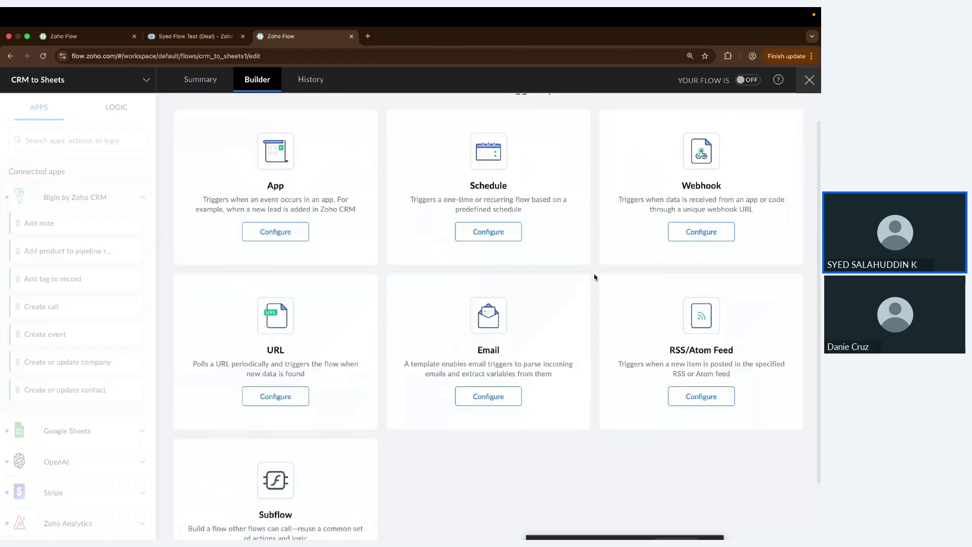
pyautogui.scroll(1, 595, 277)
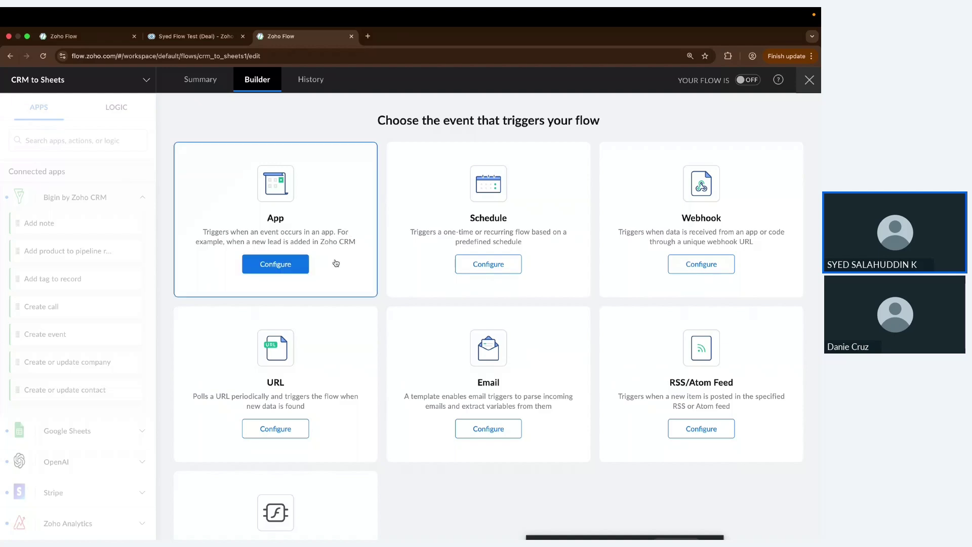
pyautogui.click(292, 264)
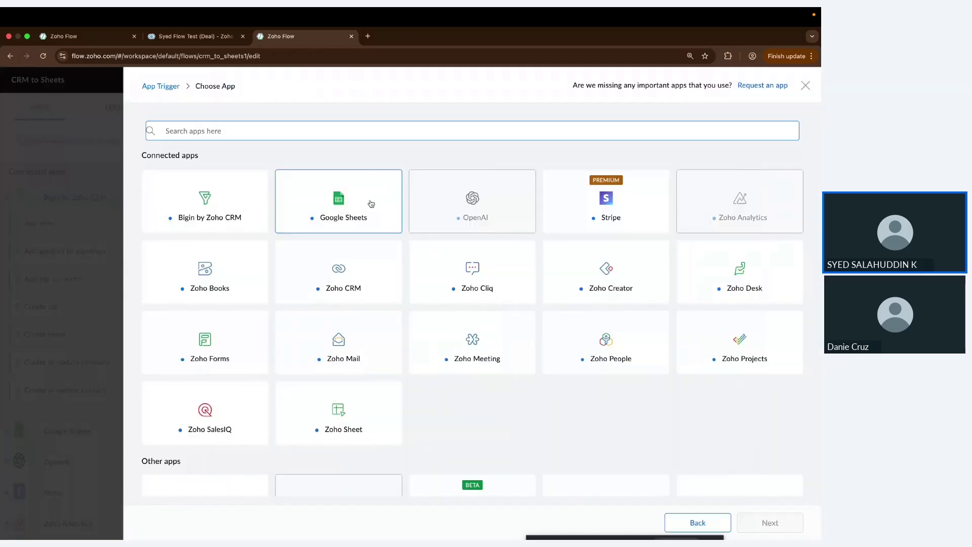
# Step: Search the app list for 'zoho crm' and pick Zoho CRM as the trigger app
pyautogui.scroll(-5, 405, 283)
pyautogui.scroll(-10, 405, 283)
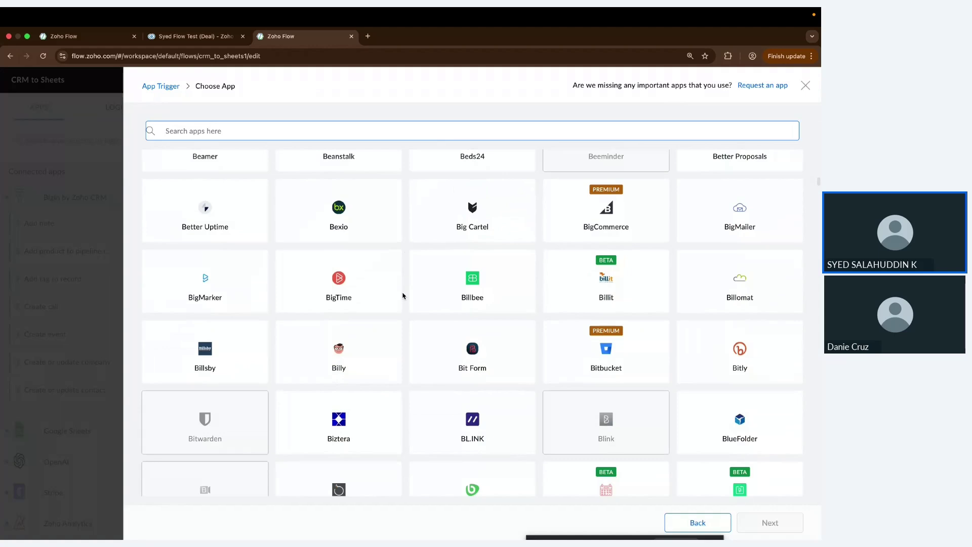
pyautogui.scroll(-15, 408, 412)
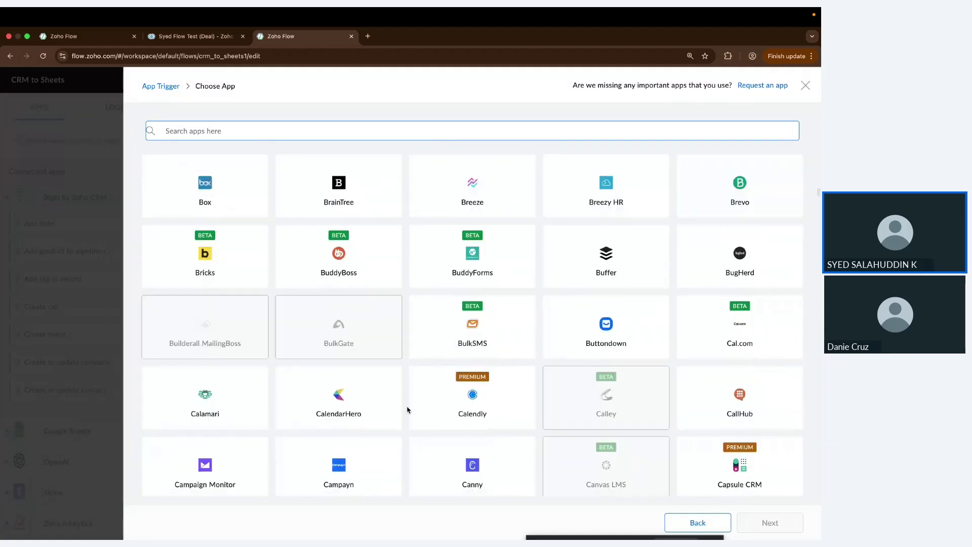
pyautogui.scroll(-20, 407, 411)
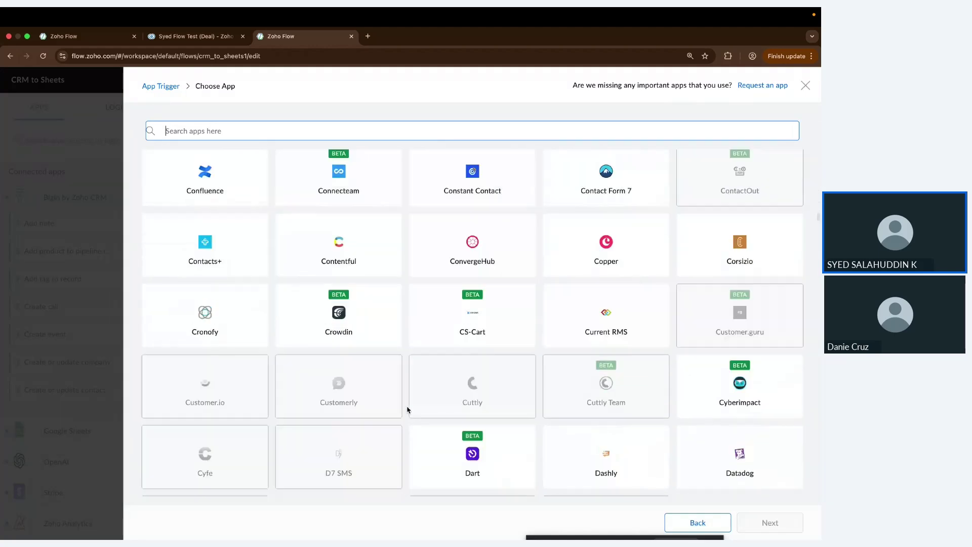
pyautogui.scroll(-20, 408, 411)
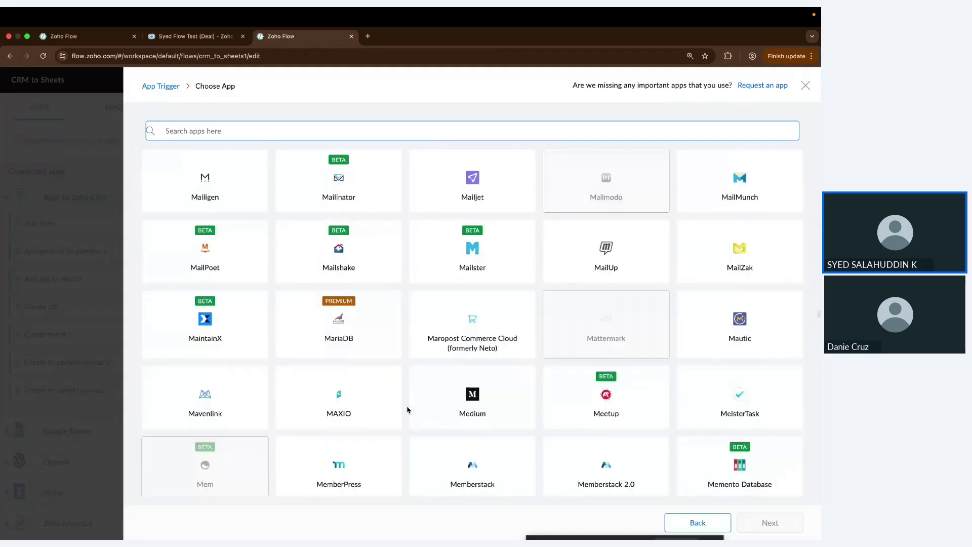
pyautogui.scroll(-20, 408, 410)
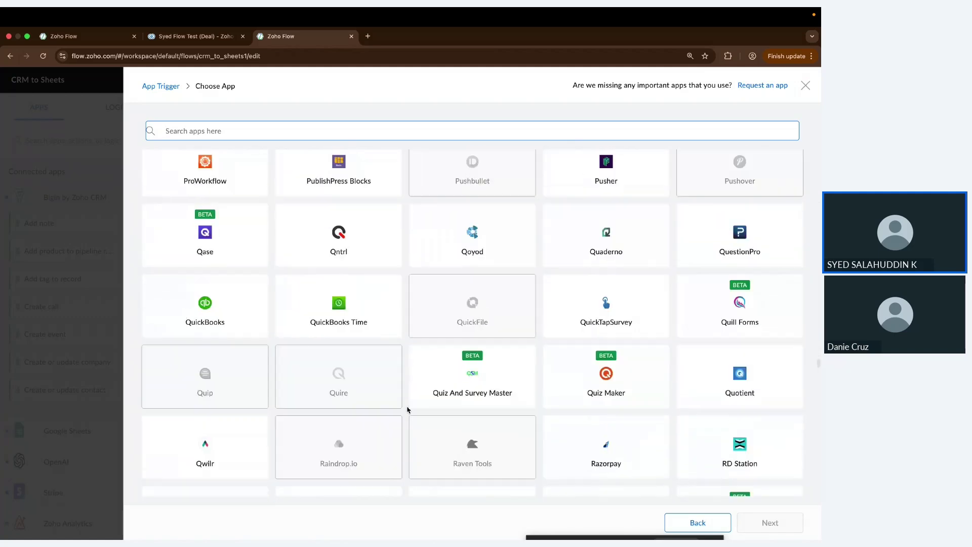
pyautogui.scroll(-2, 404, 442)
pyautogui.scroll(20, 404, 442)
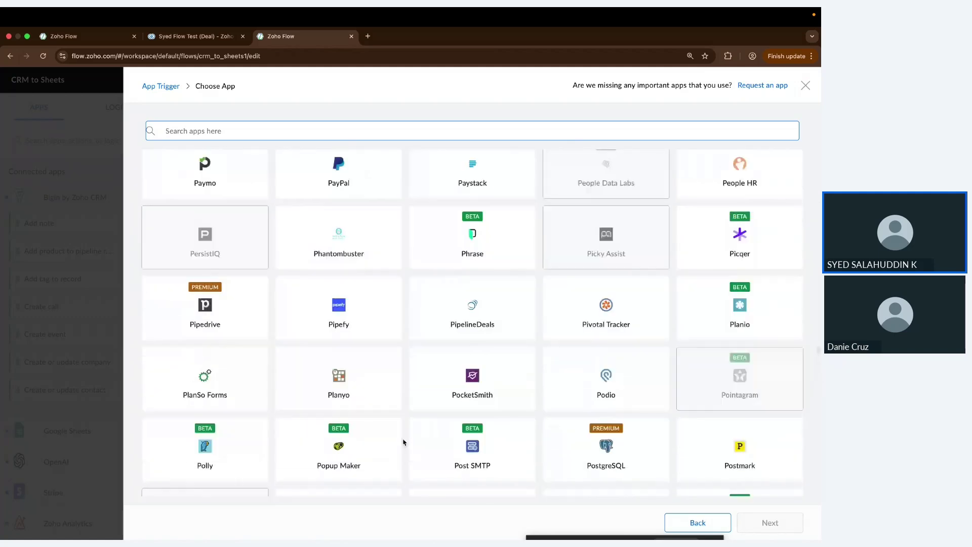
pyautogui.click(395, 134)
pyautogui.write('c')
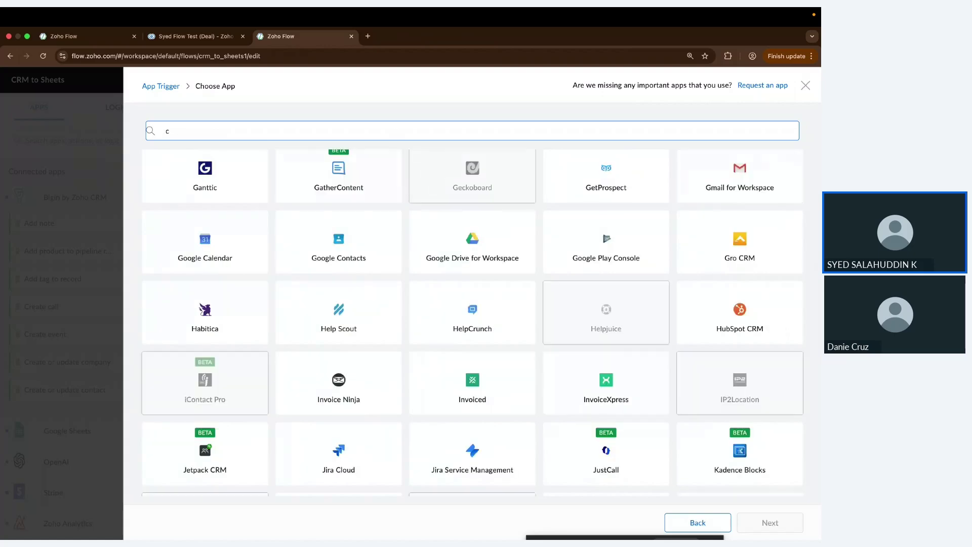
pyautogui.press('BackSpace')
pyautogui.write('zoho')
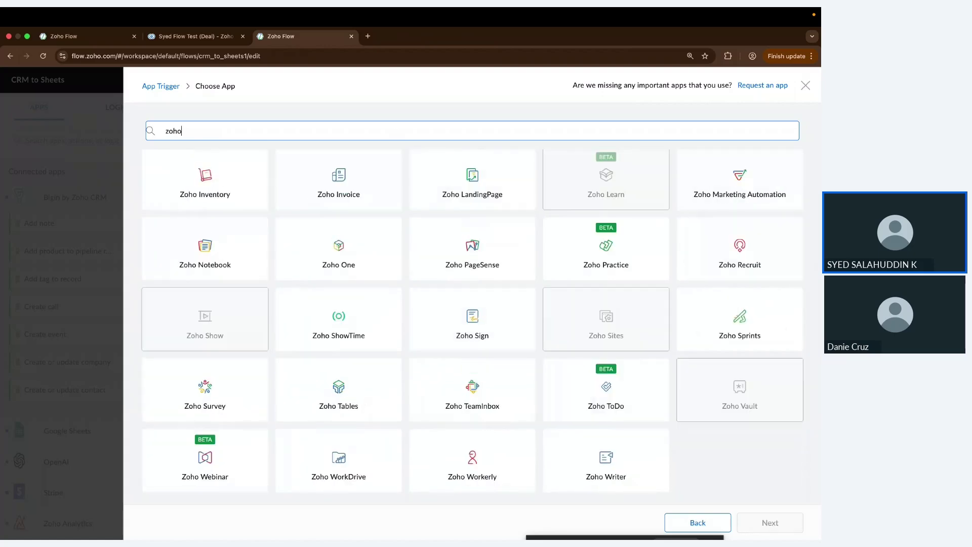
pyautogui.write(' crm')
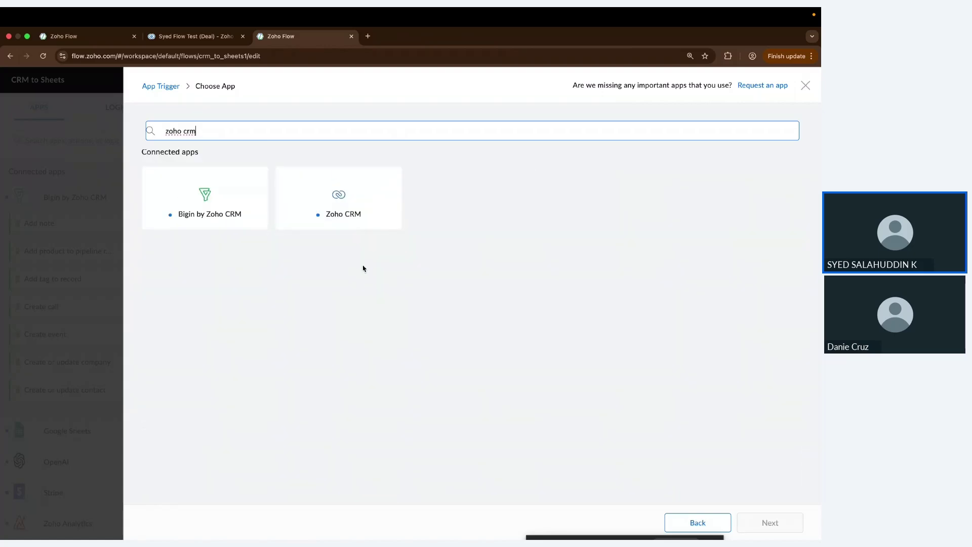
pyautogui.click(375, 189)
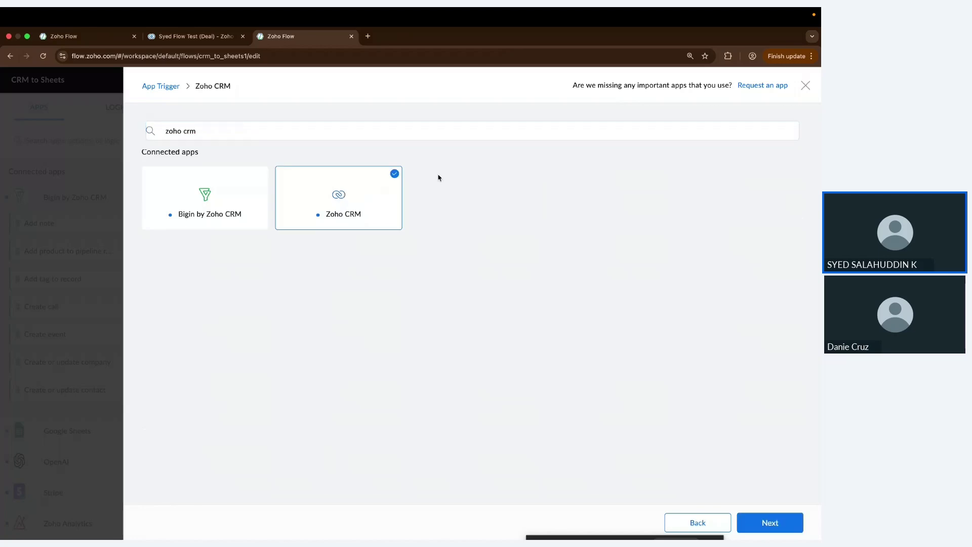
# Step: Move on to the Zoho CRM trigger list and select 'Entry created or updated'
pyautogui.click(748, 523)
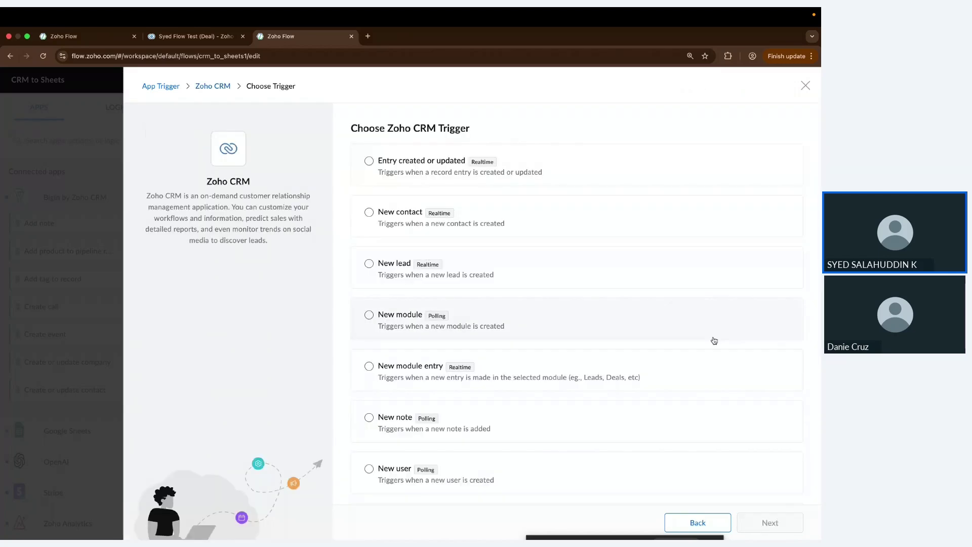
pyautogui.scroll(-3, 662, 380)
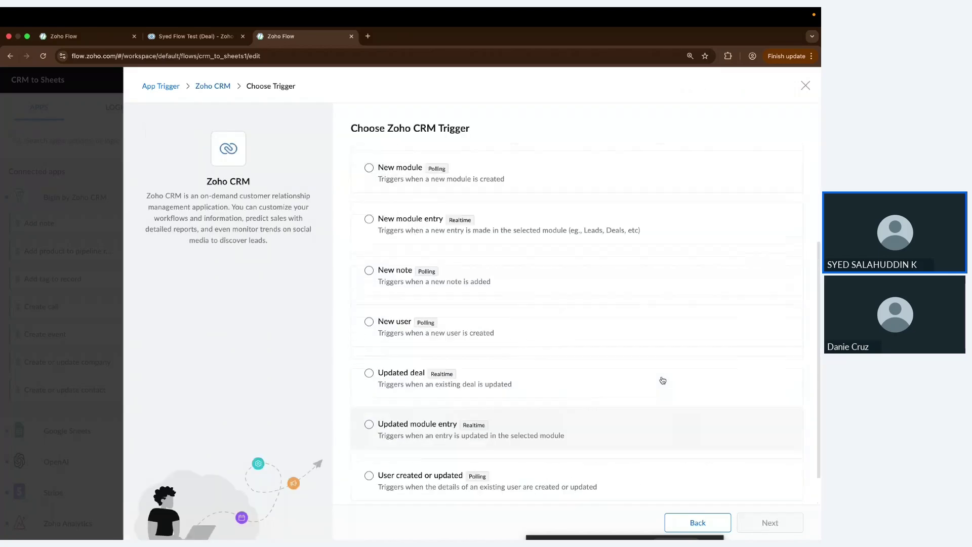
pyautogui.scroll(3, 662, 379)
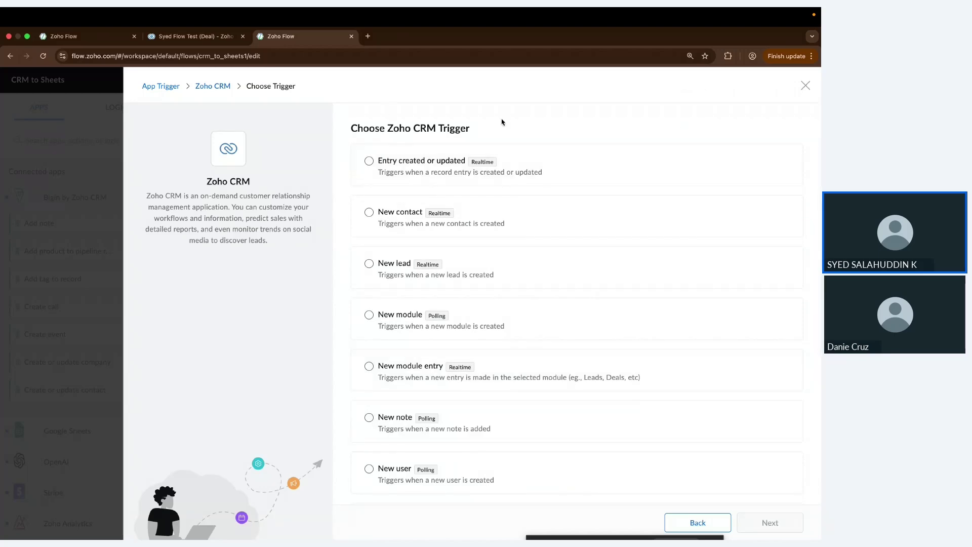
pyautogui.scroll(-3, 499, 258)
pyautogui.scroll(3, 497, 257)
pyautogui.scroll(-1, 406, 257)
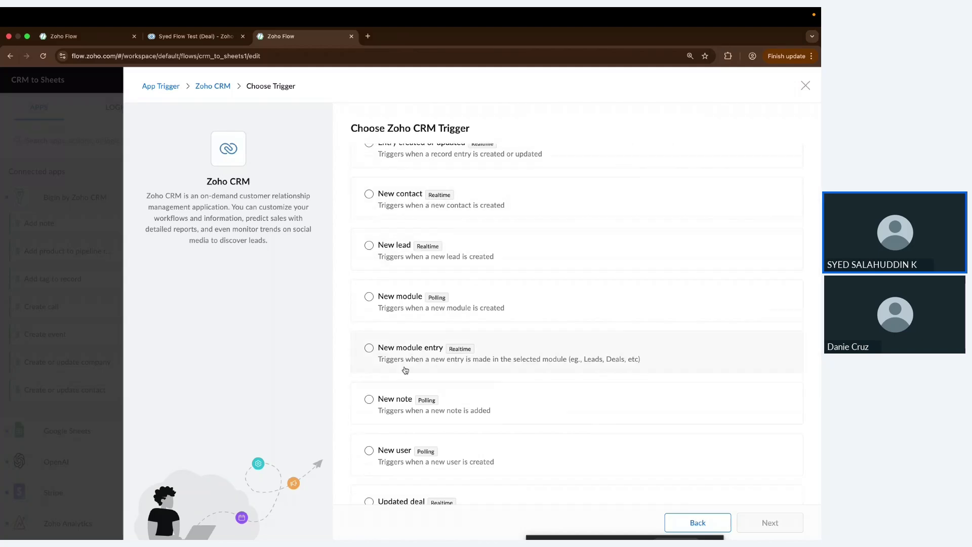
pyautogui.scroll(-3, 405, 369)
pyautogui.scroll(4, 405, 369)
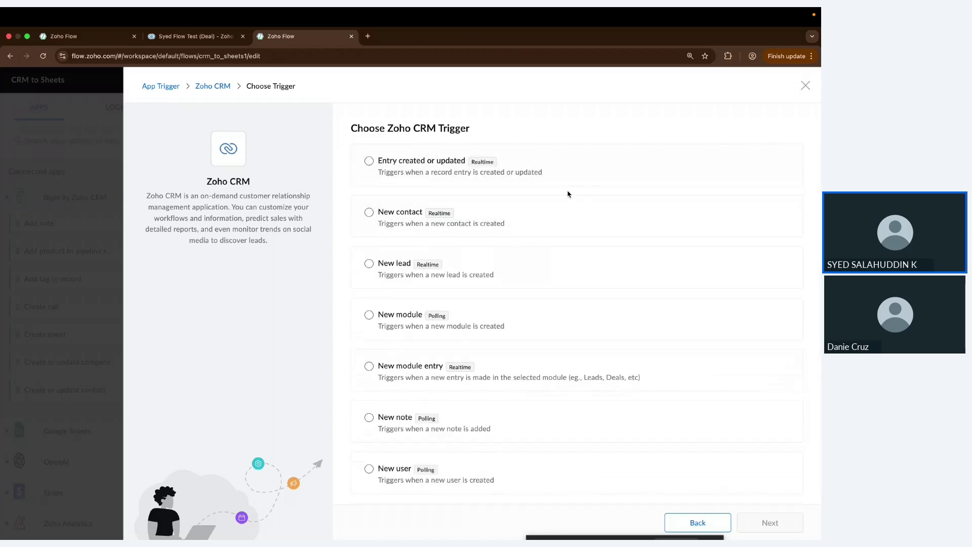
pyautogui.scroll(-3, 480, 321)
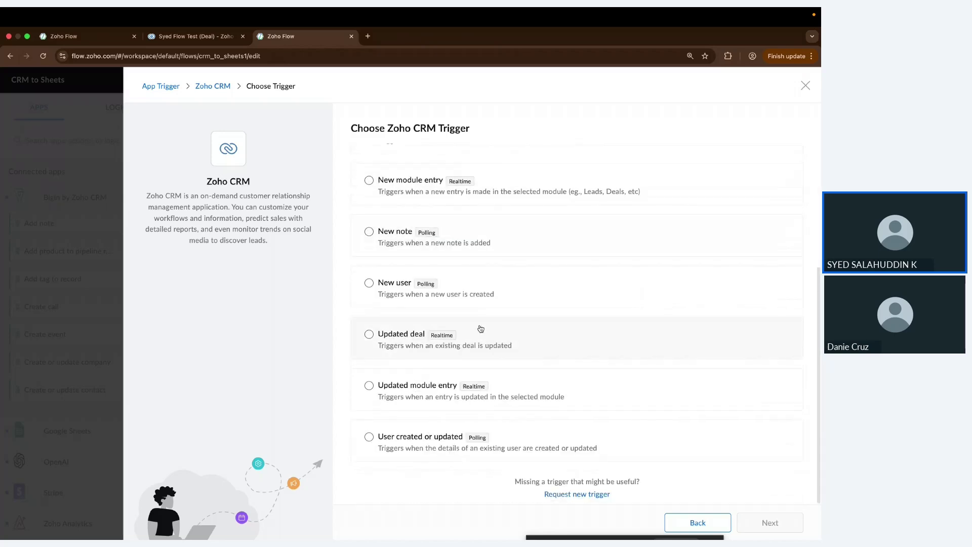
pyautogui.scroll(4, 481, 325)
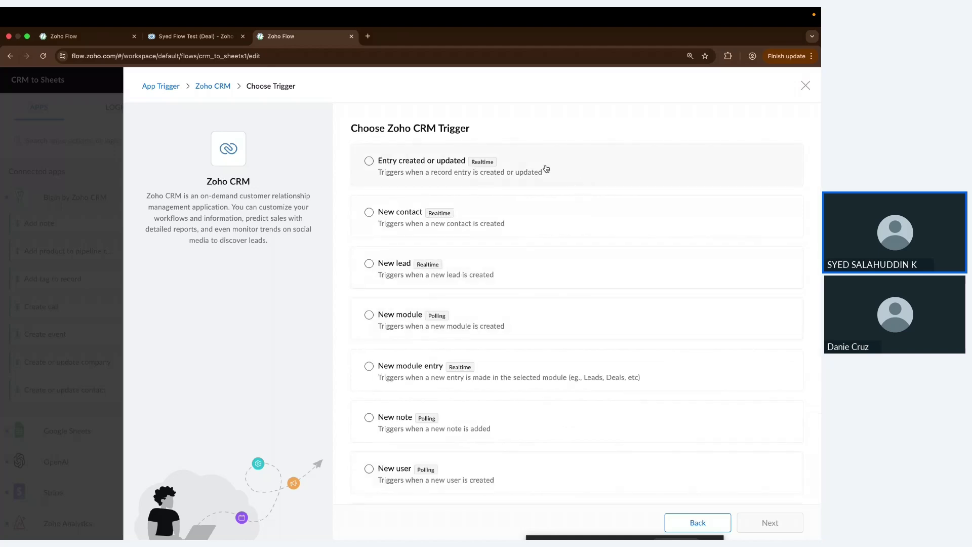
pyautogui.click(546, 169)
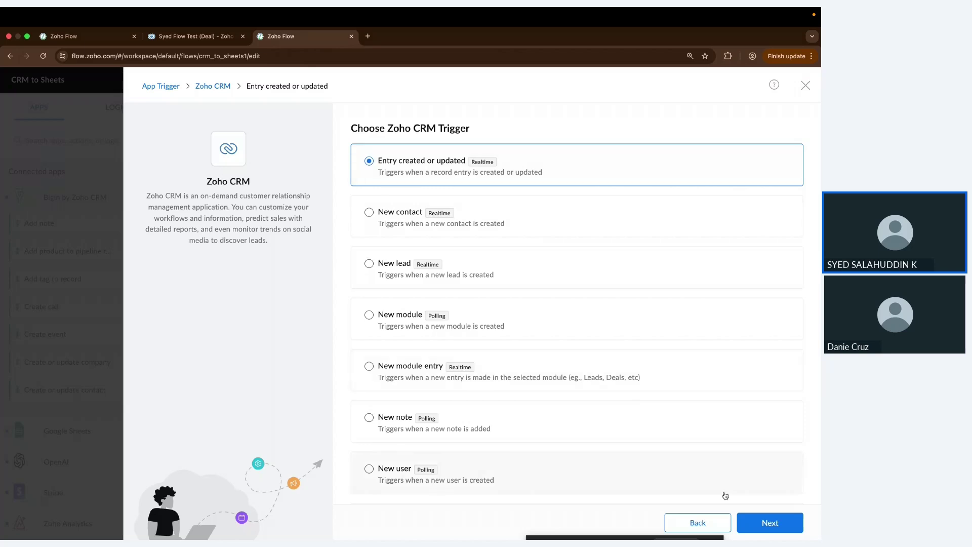
# Step: Add a new Zoho CRM connection named 'My New CRM connection'
pyautogui.click(748, 523)
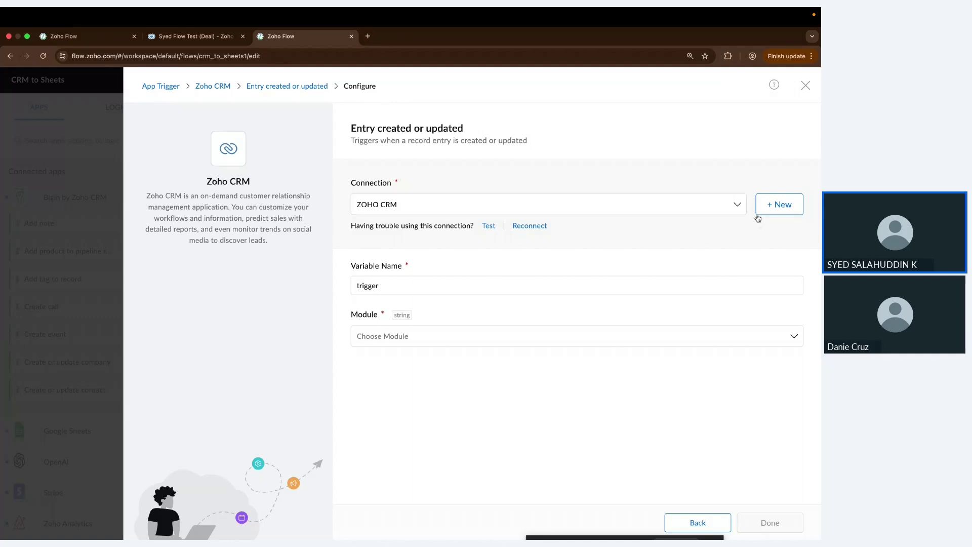
pyautogui.click(778, 205)
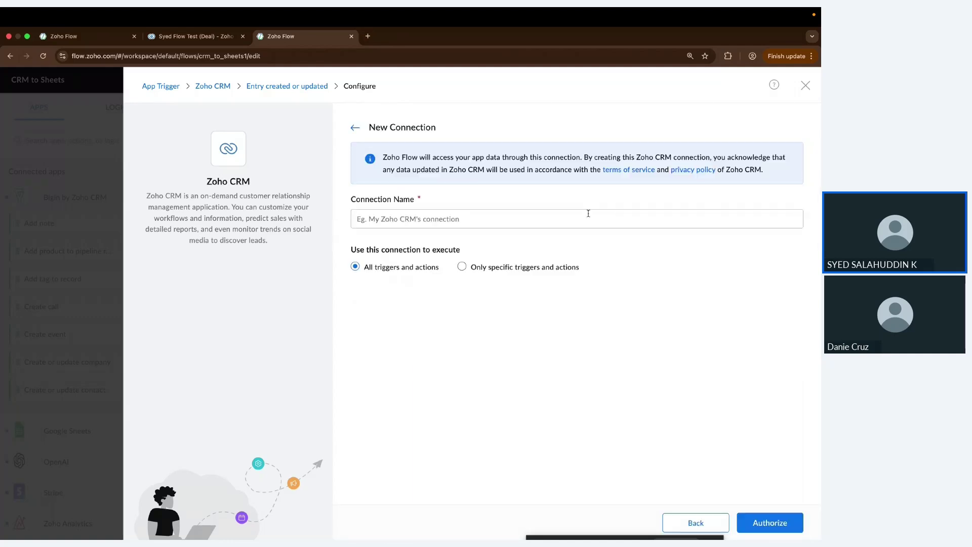
pyautogui.click(563, 218)
pyautogui.write('My')
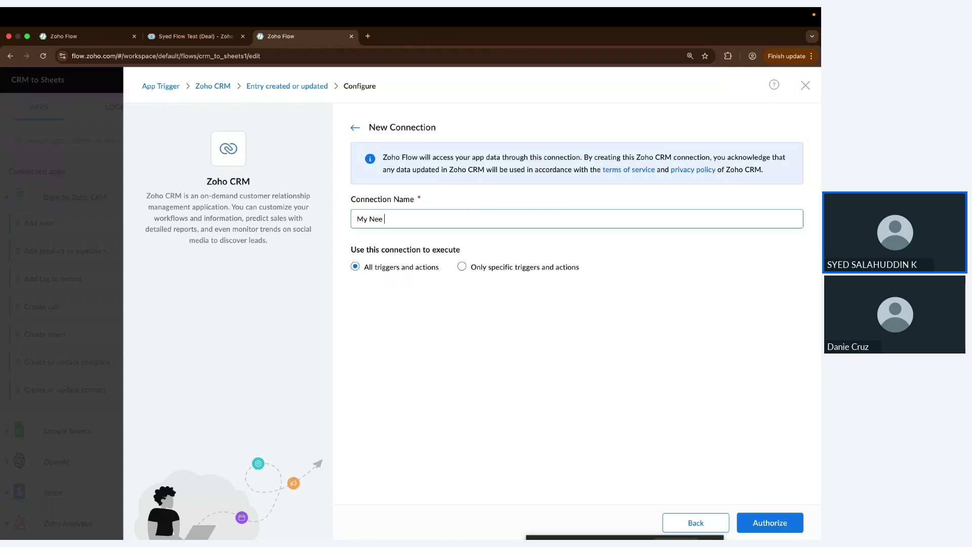
pyautogui.write(' New CRM connection')
pyautogui.click(563, 362)
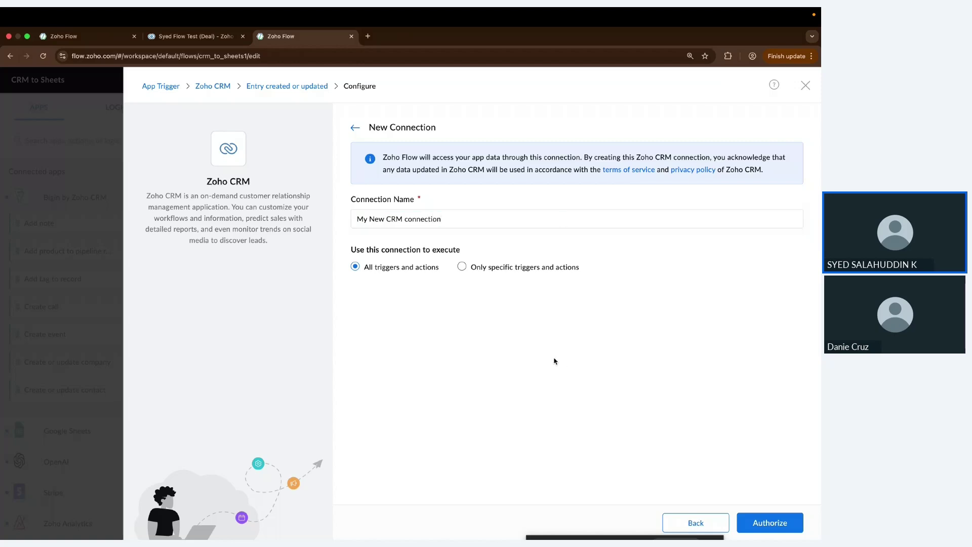
# Step: Keep the connection's access at 'All triggers and actions' and authorize it
pyautogui.click(466, 274)
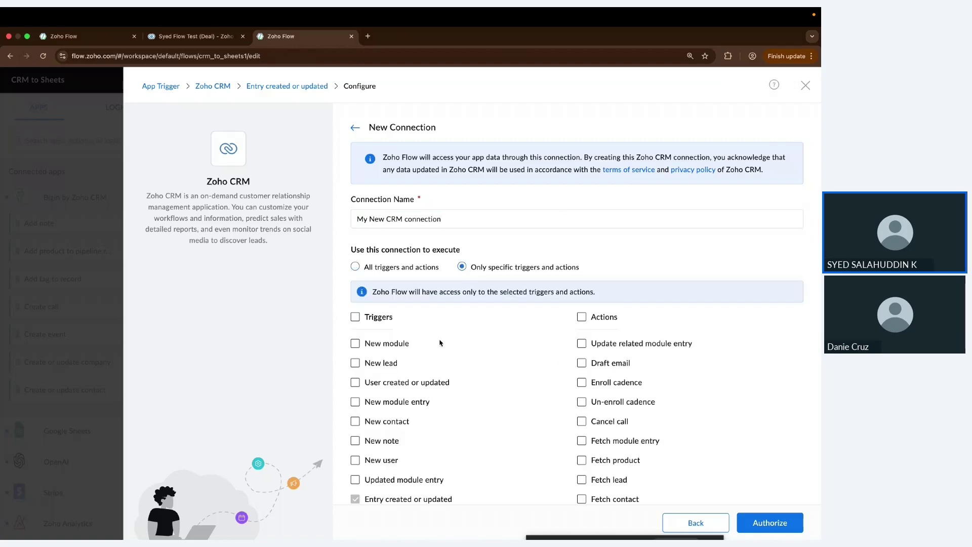
pyautogui.scroll(-3, 438, 350)
pyautogui.scroll(-8, 432, 401)
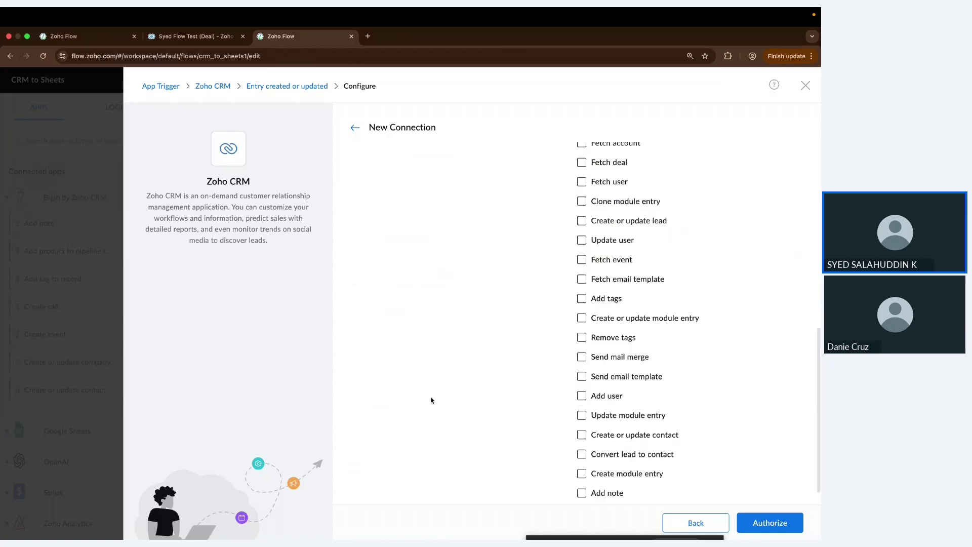
pyautogui.scroll(10, 381, 299)
pyautogui.click(356, 266)
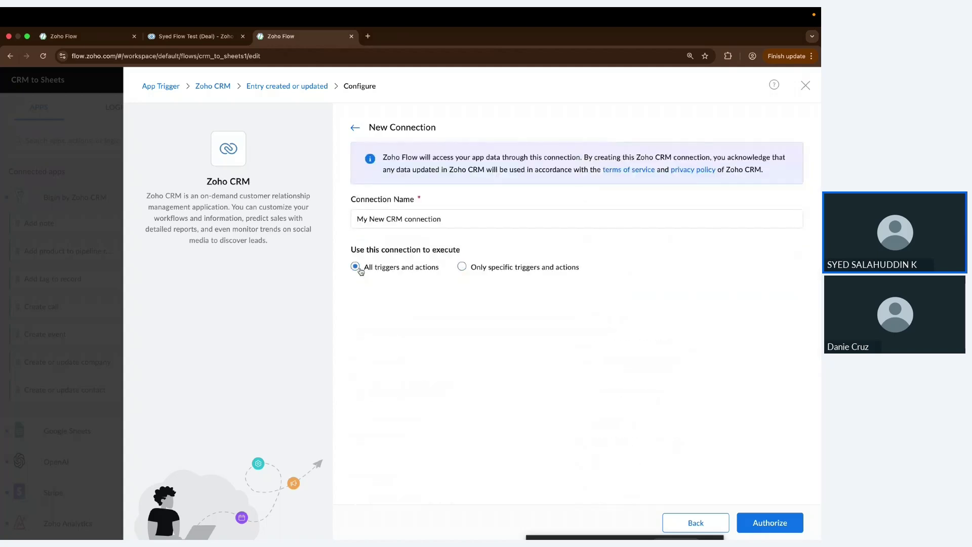
pyautogui.click(755, 529)
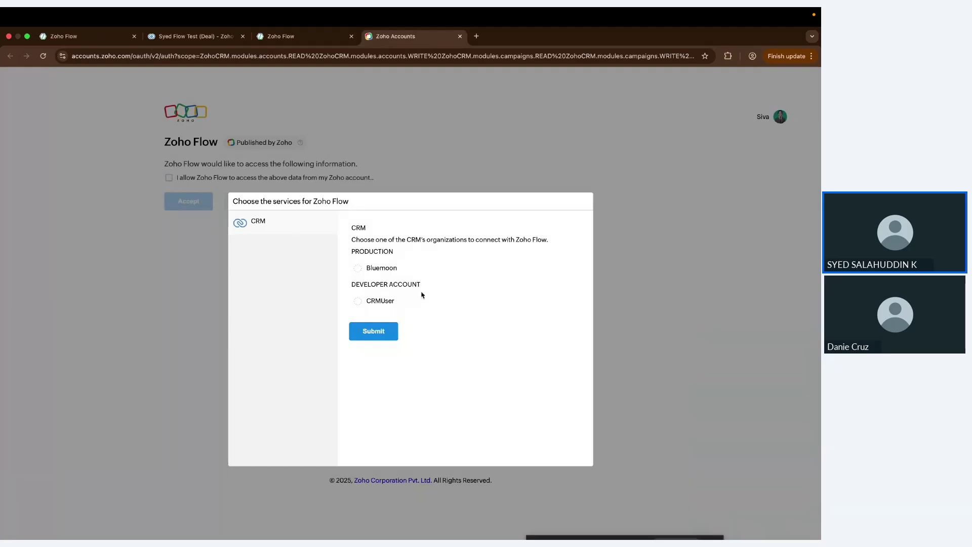
# Step: Choose the CRMUser developer organization and consent to Zoho Flow accessing its data
pyautogui.click(379, 268)
pyautogui.click(379, 302)
pyautogui.click(392, 333)
pyautogui.scroll(-15, 287, 424)
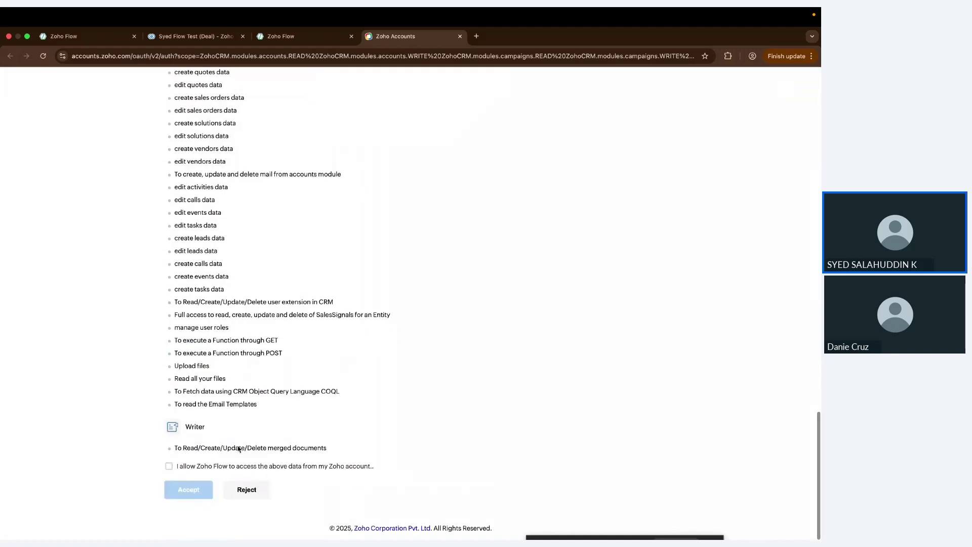
pyautogui.click(169, 465)
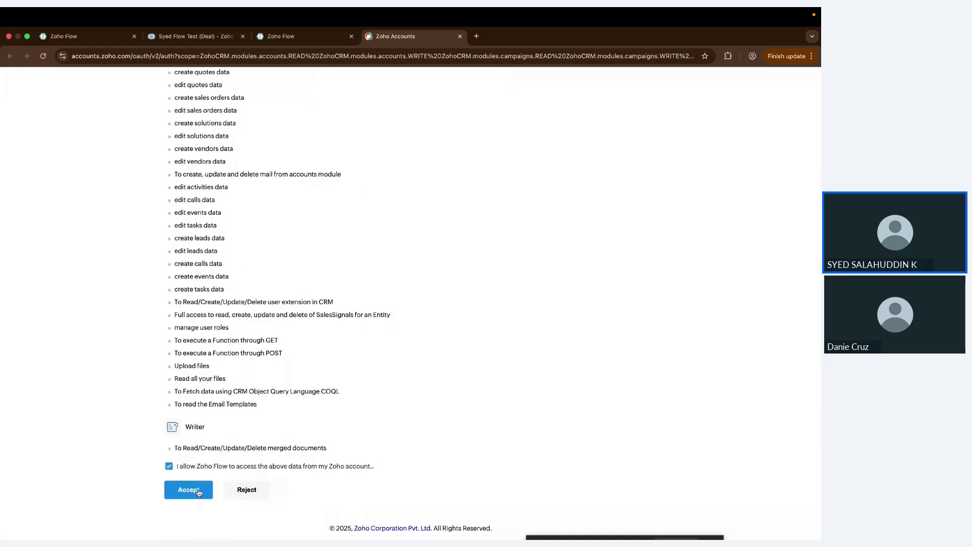
pyautogui.click(199, 493)
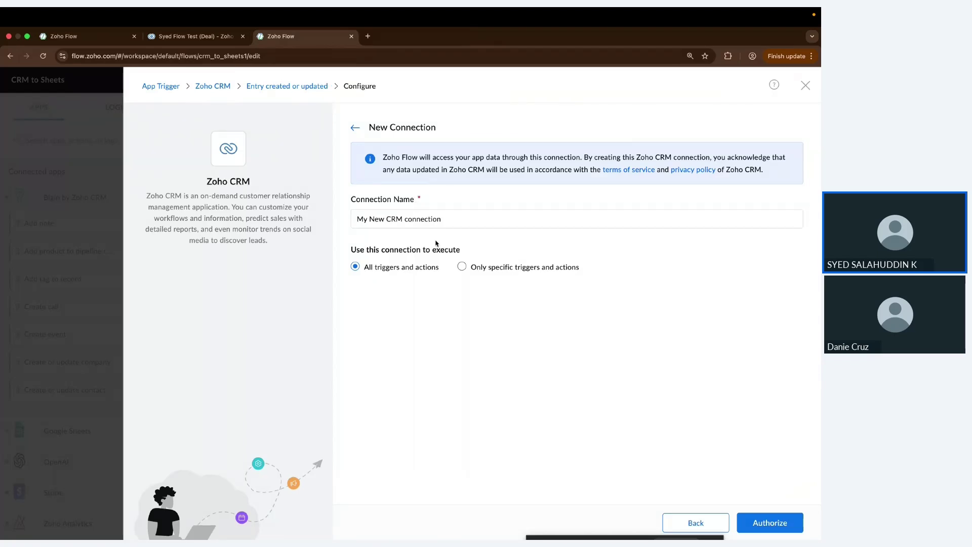
# Step: Leave the New Connection form, returning to the trigger settings with ZOHO CRM selected
pyautogui.click(485, 220)
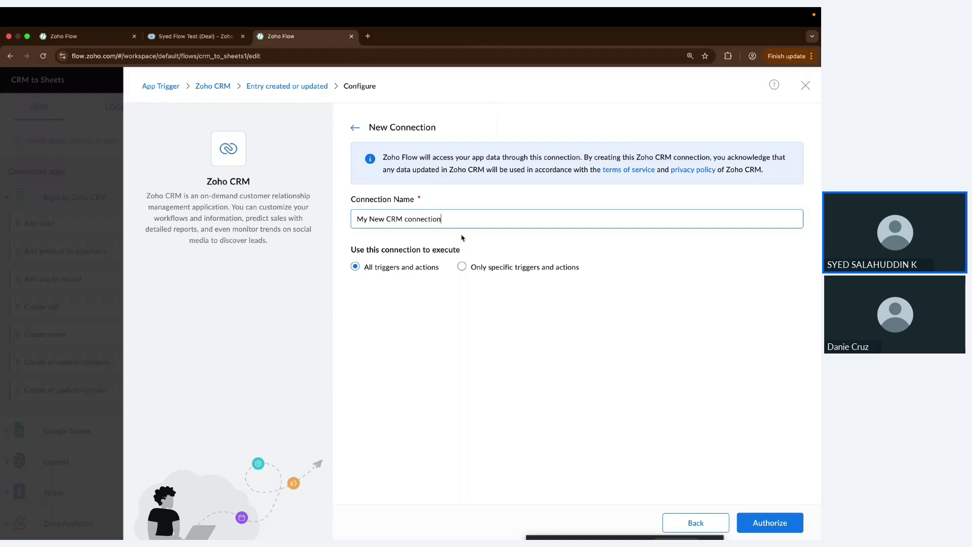
pyautogui.click(461, 238)
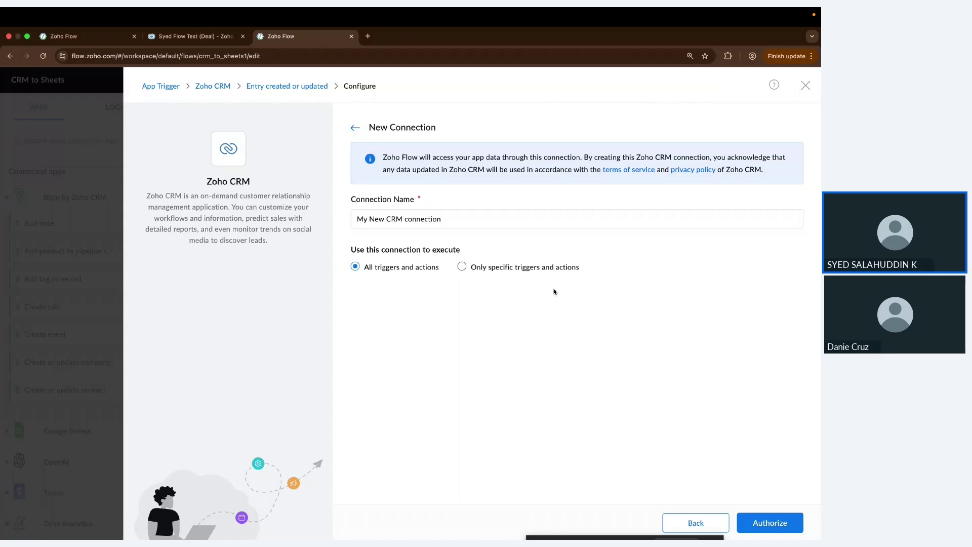
pyautogui.click(355, 128)
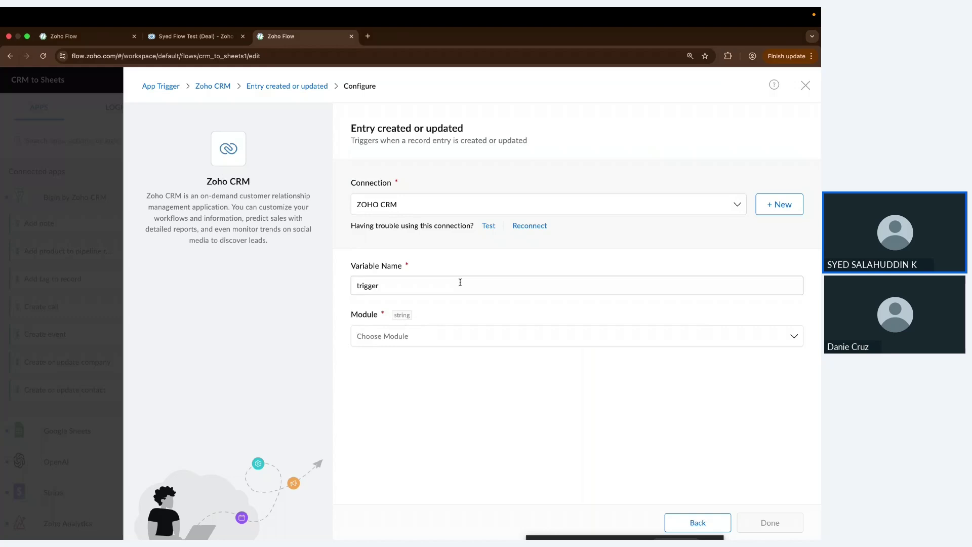
# Step: Browse the CRM module list and check the test deal record in Zoho CRM
pyautogui.click(458, 335)
pyautogui.scroll(-1, 435, 421)
pyautogui.scroll(-6, 436, 435)
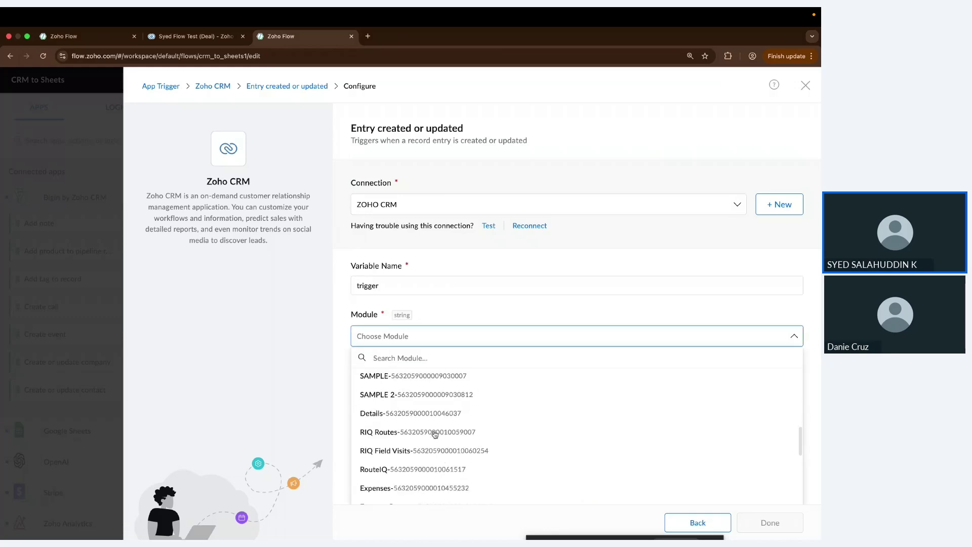
pyautogui.scroll(8, 434, 434)
pyautogui.click(220, 38)
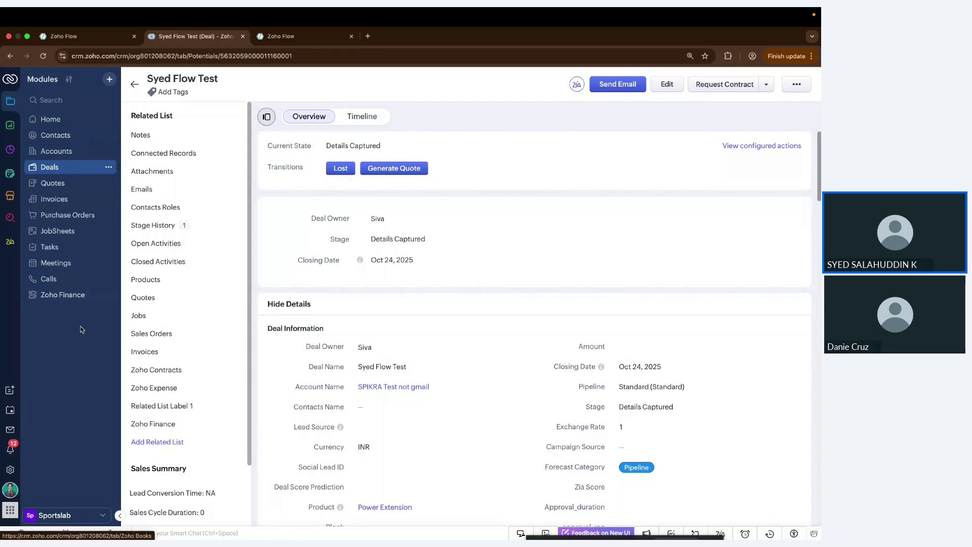
pyautogui.click(305, 38)
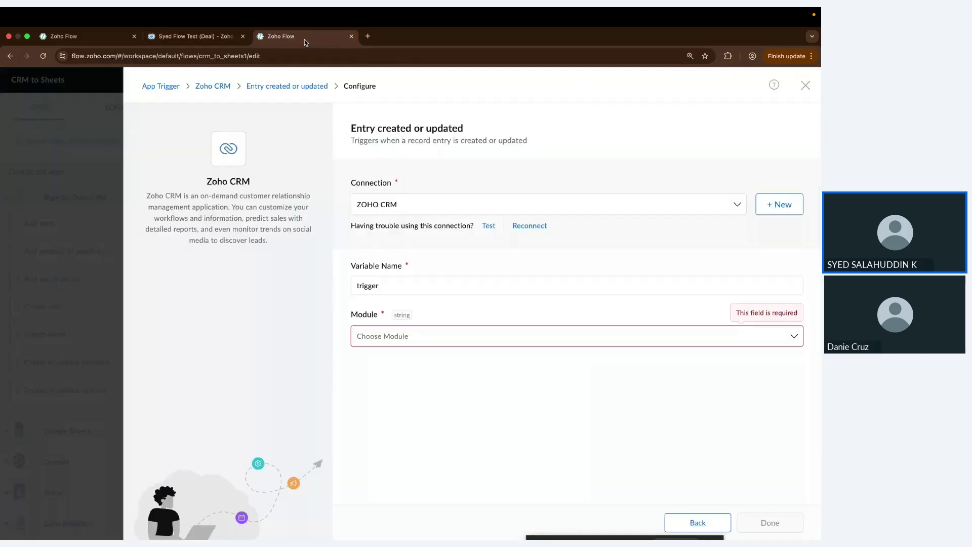
# Step: Filter the module list with 'de' and set Deals as the trigger module
pyautogui.click(403, 338)
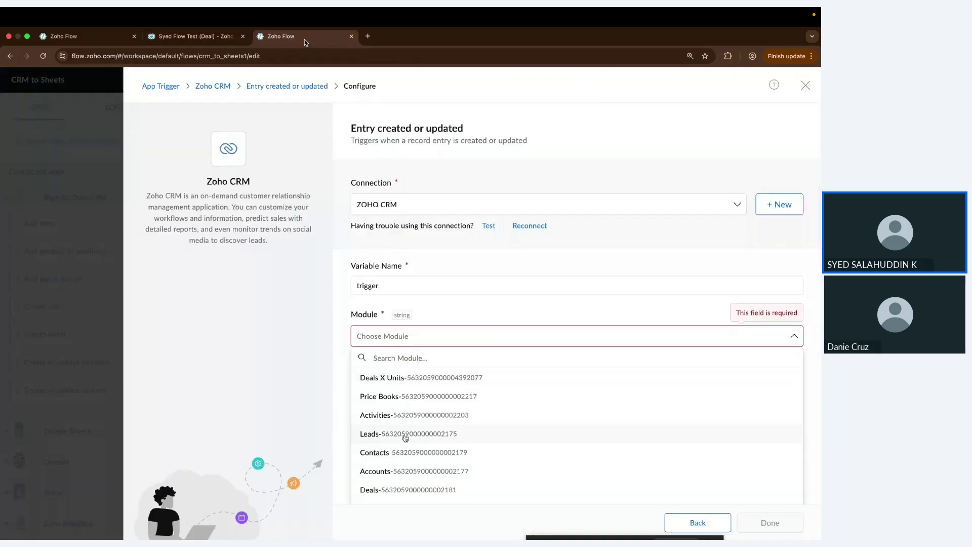
pyautogui.scroll(-2, 402, 435)
pyautogui.scroll(-3, 405, 438)
pyautogui.scroll(1, 406, 439)
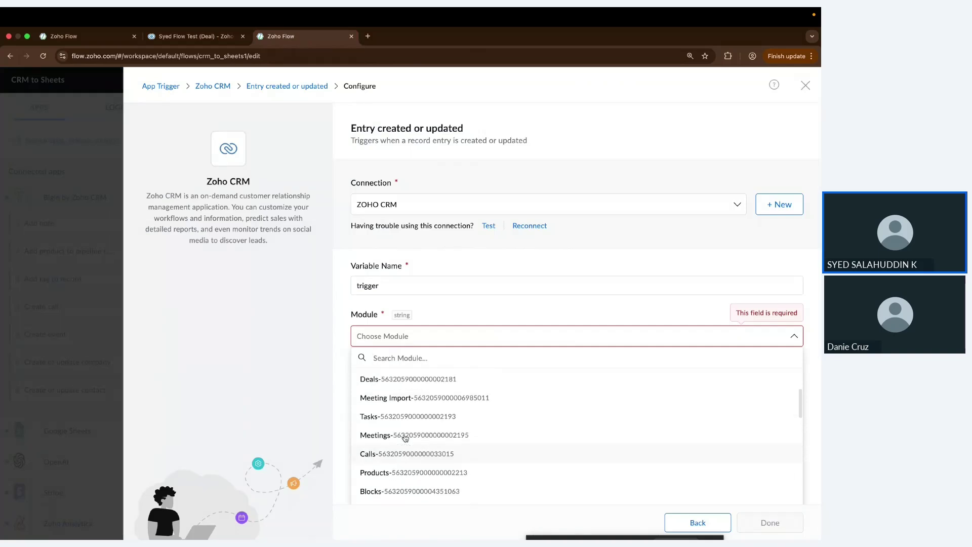
pyautogui.write('de')
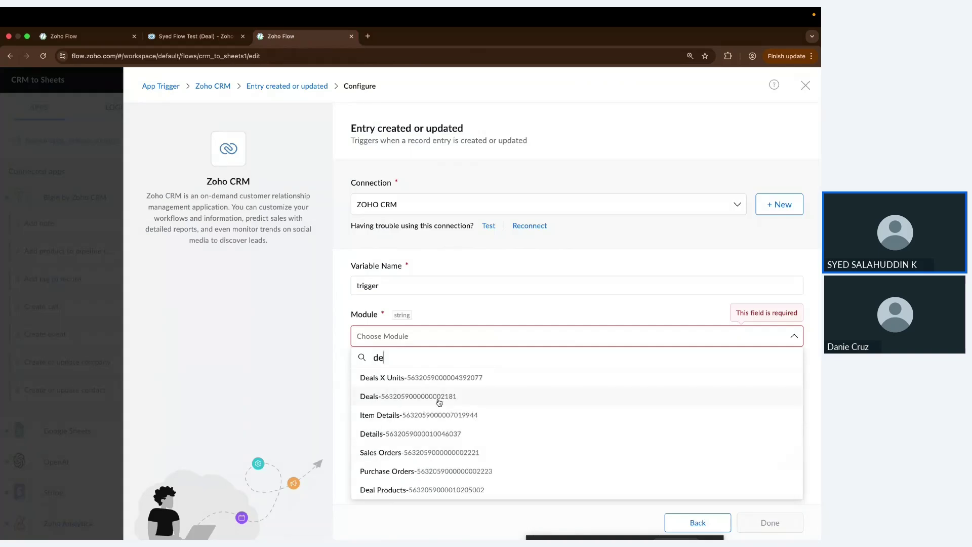
pyautogui.click(439, 401)
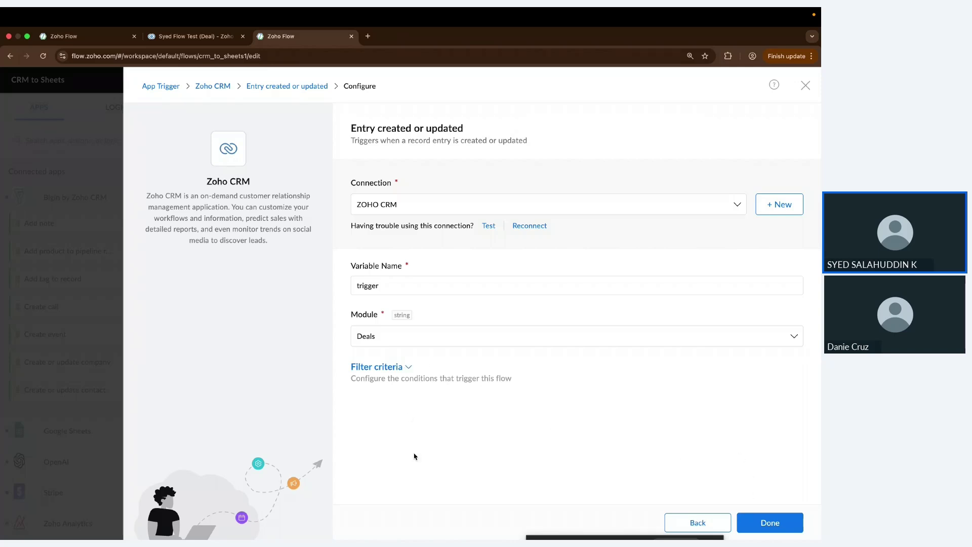
# Step: Clear the Deals trigger's unfinished filter condition and save the trigger with Done
pyautogui.click(409, 369)
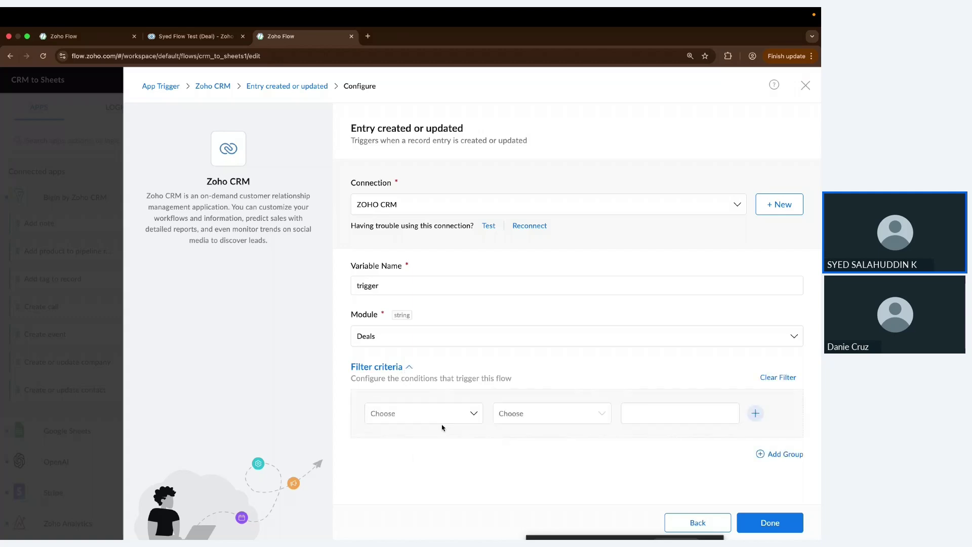
pyautogui.click(462, 413)
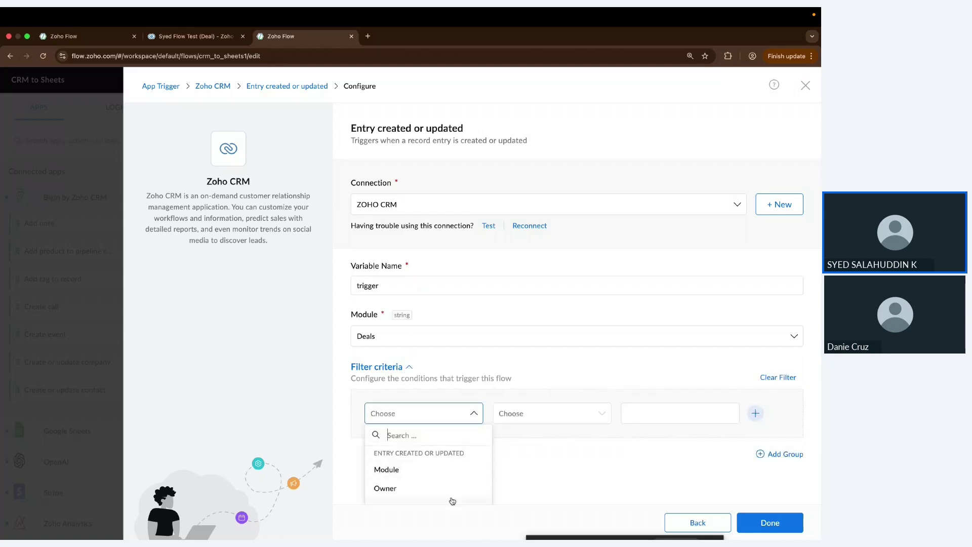
pyautogui.scroll(-2, 505, 467)
pyautogui.scroll(-1, 463, 441)
pyautogui.scroll(-10, 462, 441)
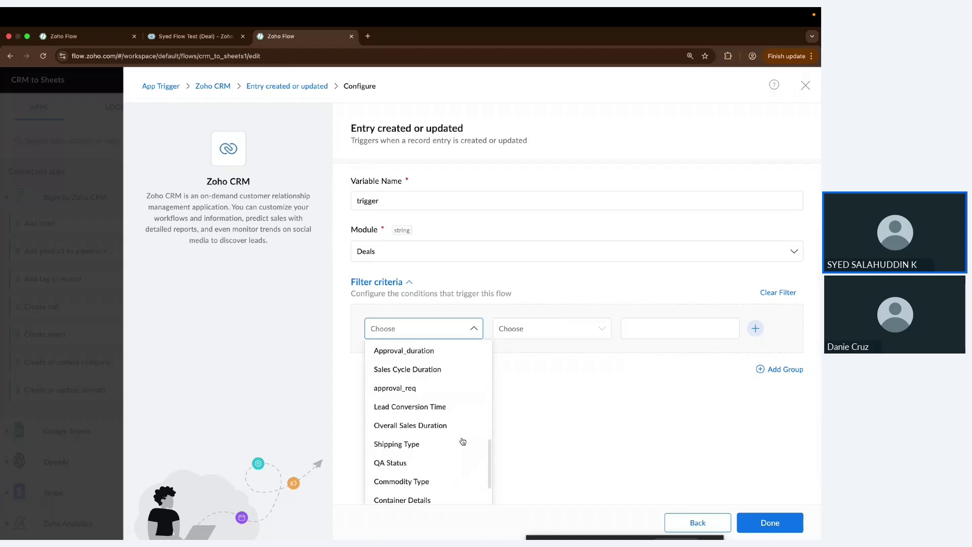
pyautogui.scroll(15, 462, 441)
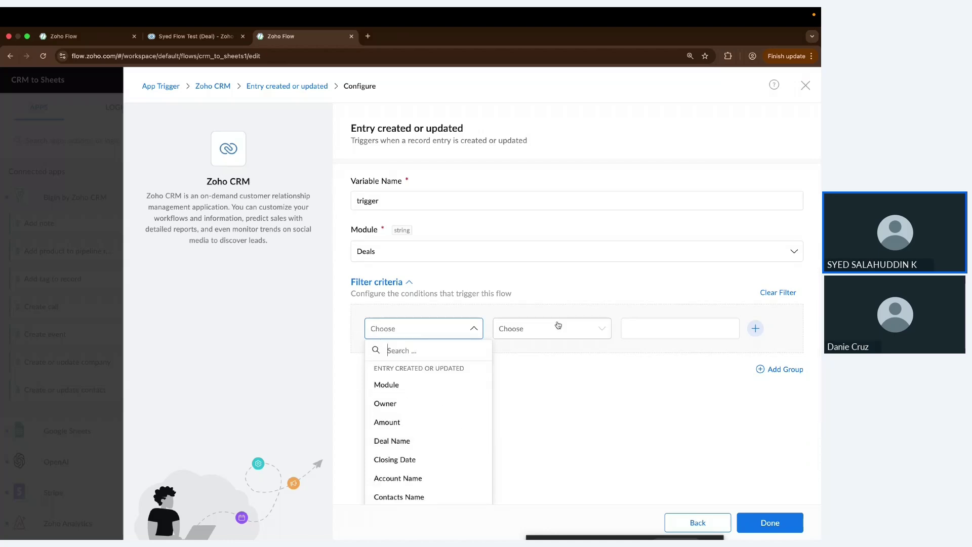
pyautogui.click(552, 397)
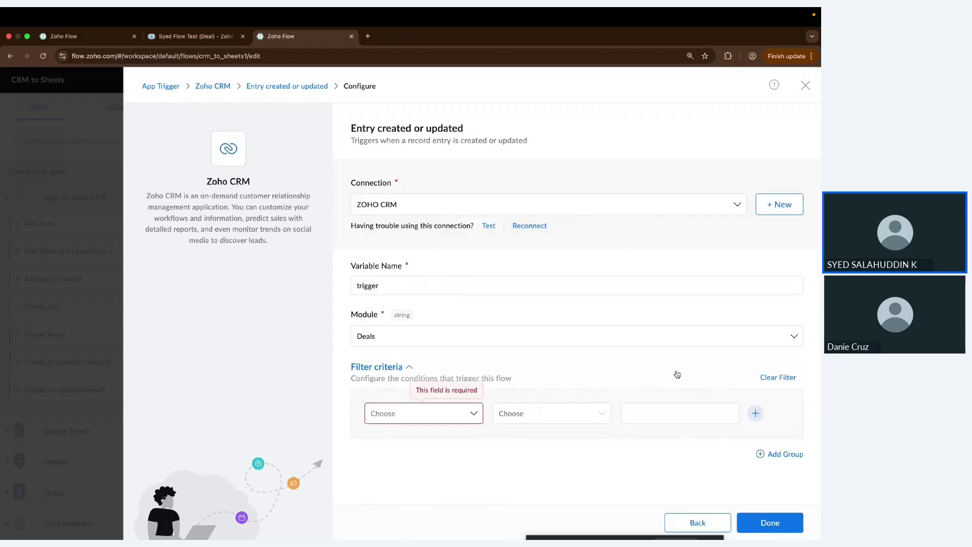
pyautogui.click(772, 380)
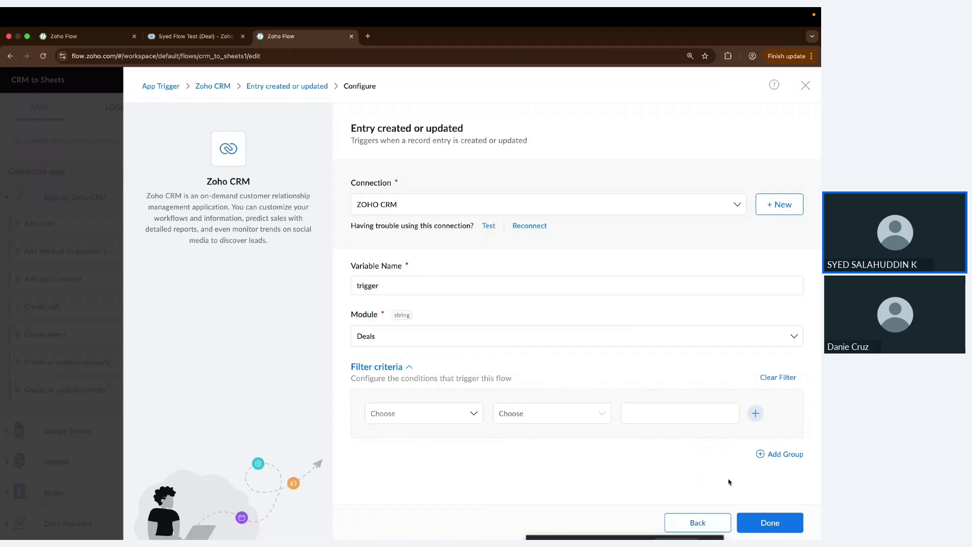
pyautogui.click(761, 521)
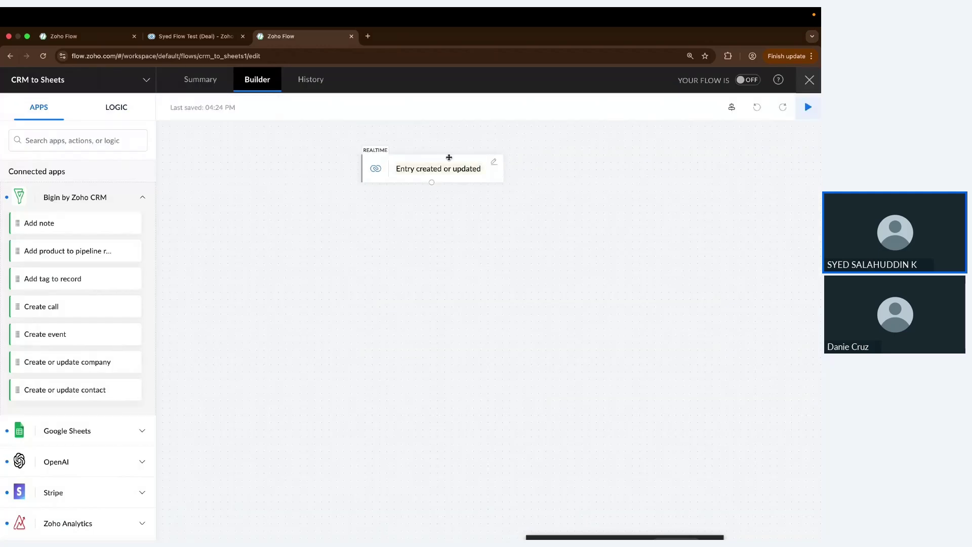
# Step: Reposition the Entry created or updated step and collapse the Bigin by Zoho CRM actions
pyautogui.moveTo(449, 156); pyautogui.dragTo(358, 181)
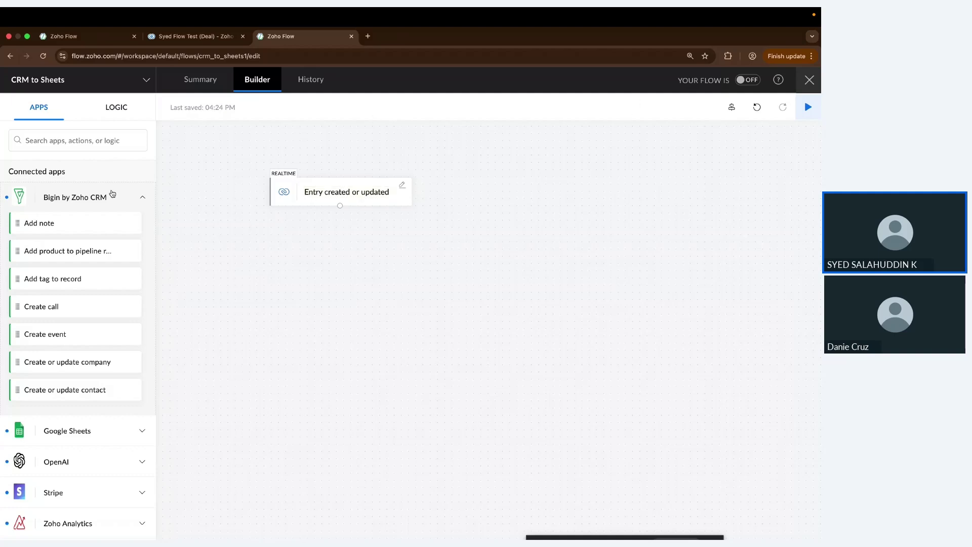
pyautogui.click(112, 195)
pyautogui.scroll(-10, 114, 387)
pyautogui.scroll(6, 113, 387)
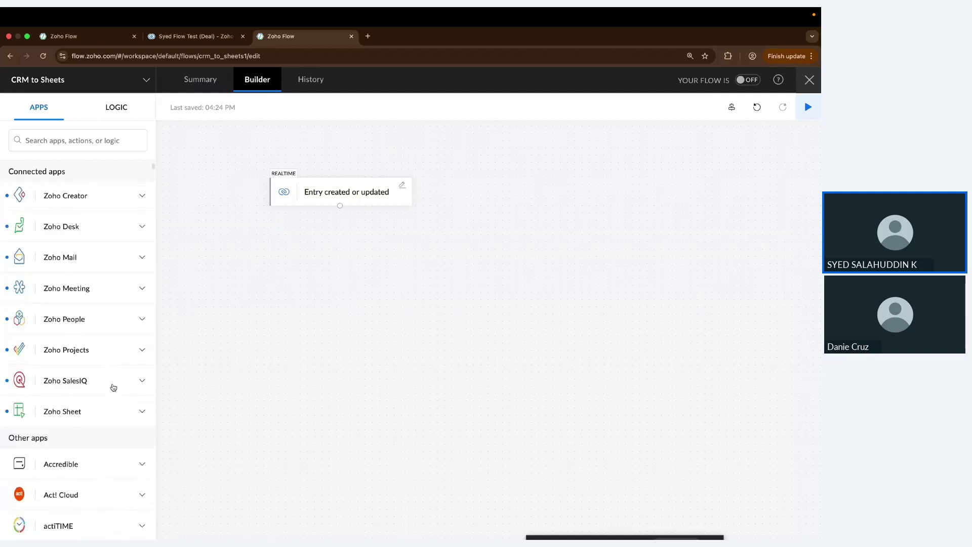
pyautogui.scroll(5, 113, 387)
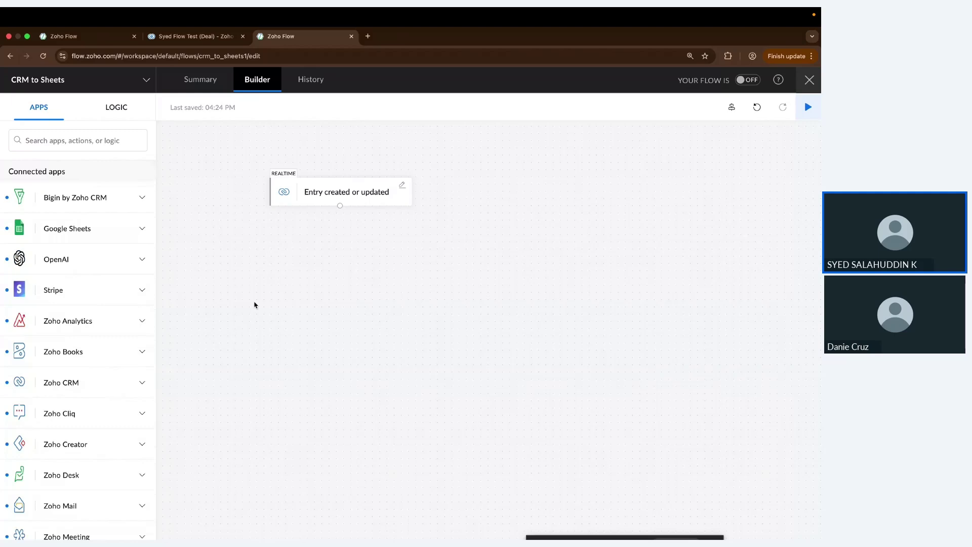
pyautogui.scroll(-8, 40, 306)
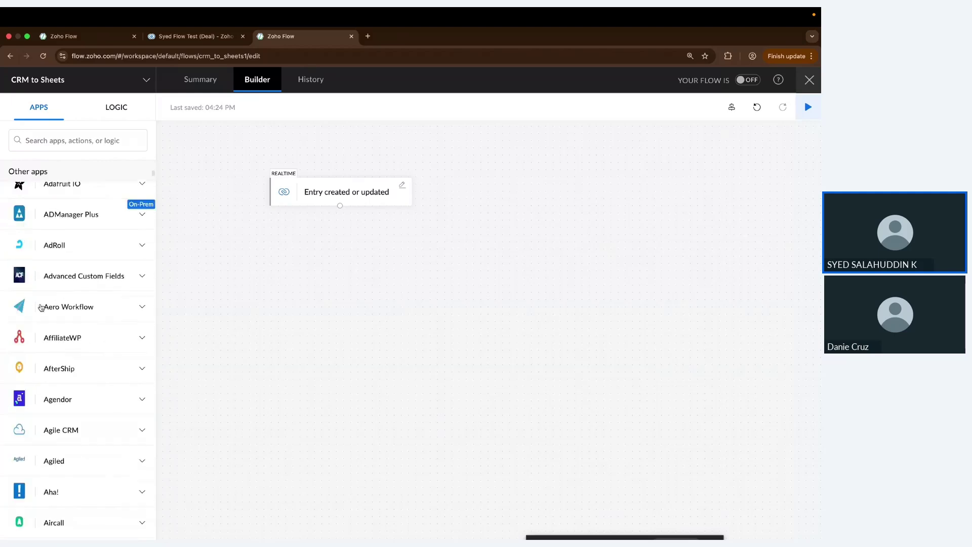
pyautogui.scroll(8, 41, 307)
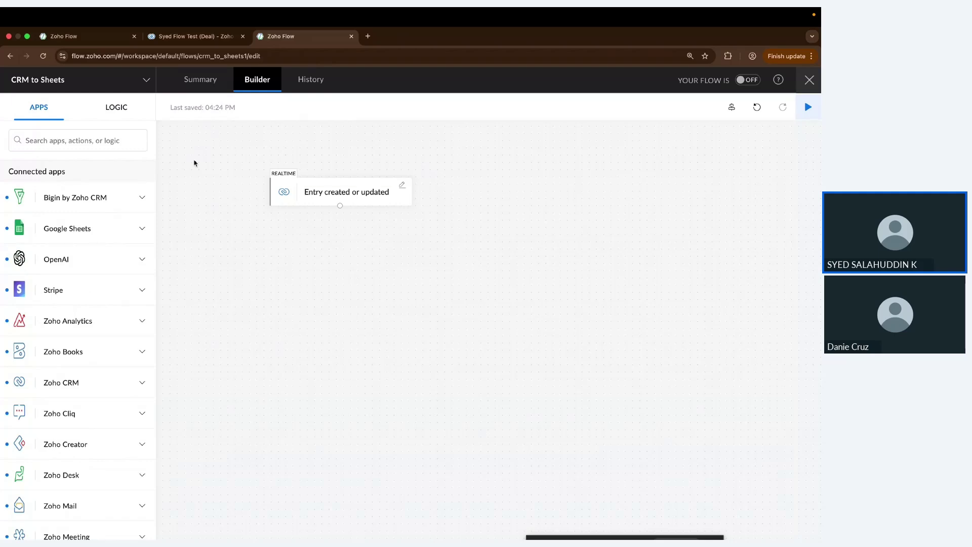
# Step: Show the Google Sheets actions, try dragging Create row, then switch to the Chrome window
pyautogui.click(93, 148)
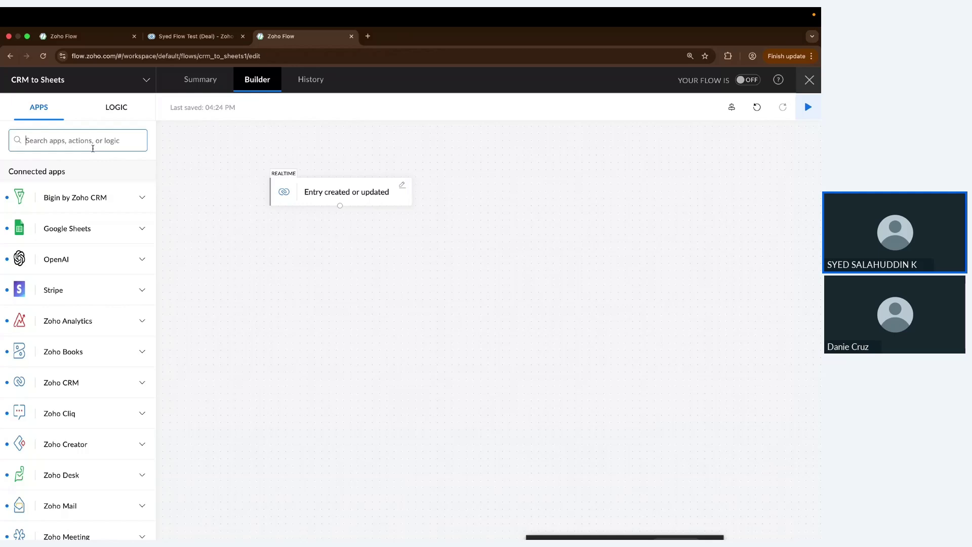
pyautogui.click(130, 227)
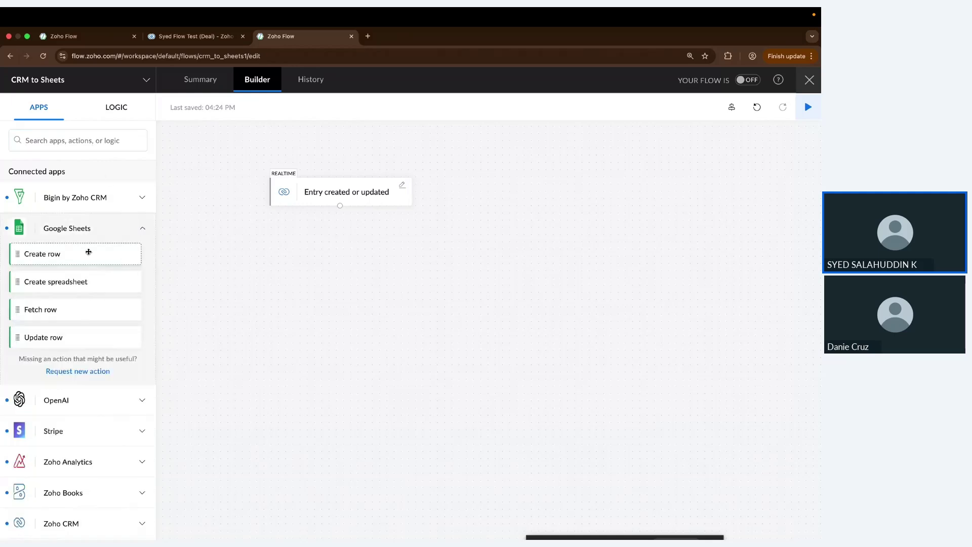
pyautogui.moveTo(89, 252); pyautogui.dragTo(118, 251)
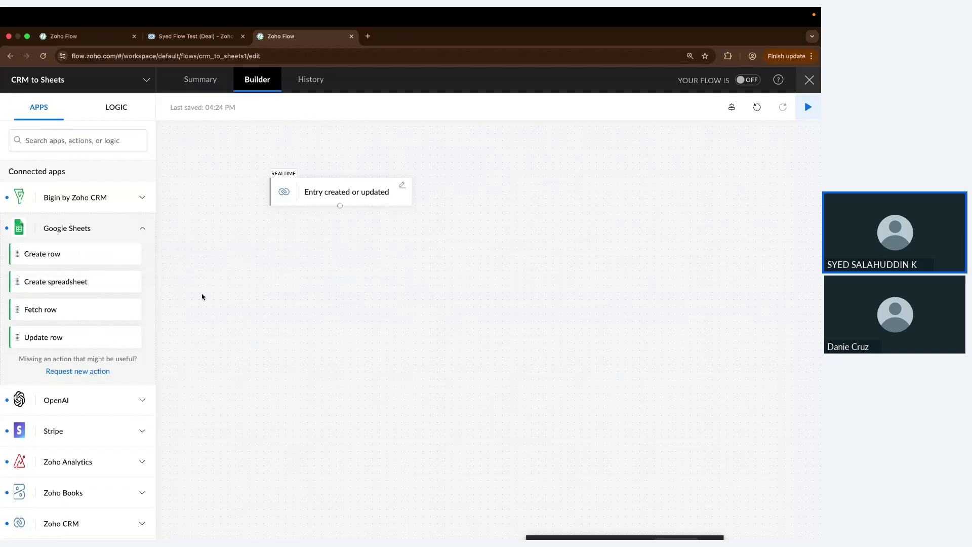
pyautogui.hotkey('ctrl', 'Right')
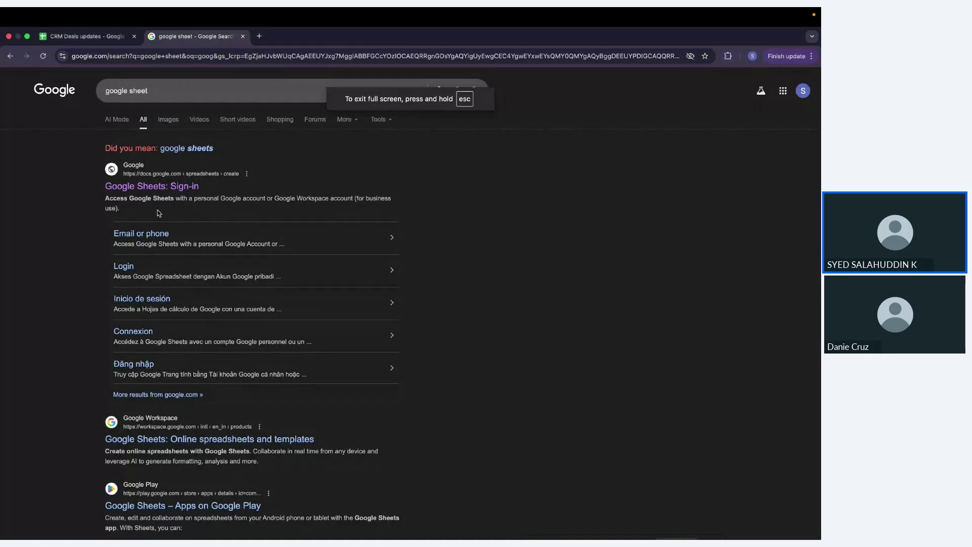
# Step: Open a new Google Sheet and enter headers Deal Name, Account, Amount, Product, Deal Owner in A1:E1
pyautogui.click(172, 195)
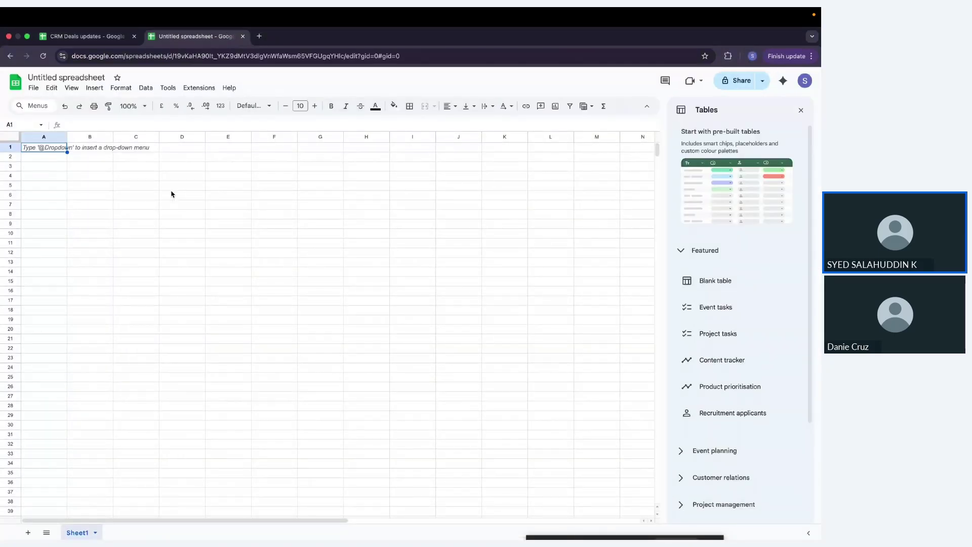
pyautogui.click(803, 110)
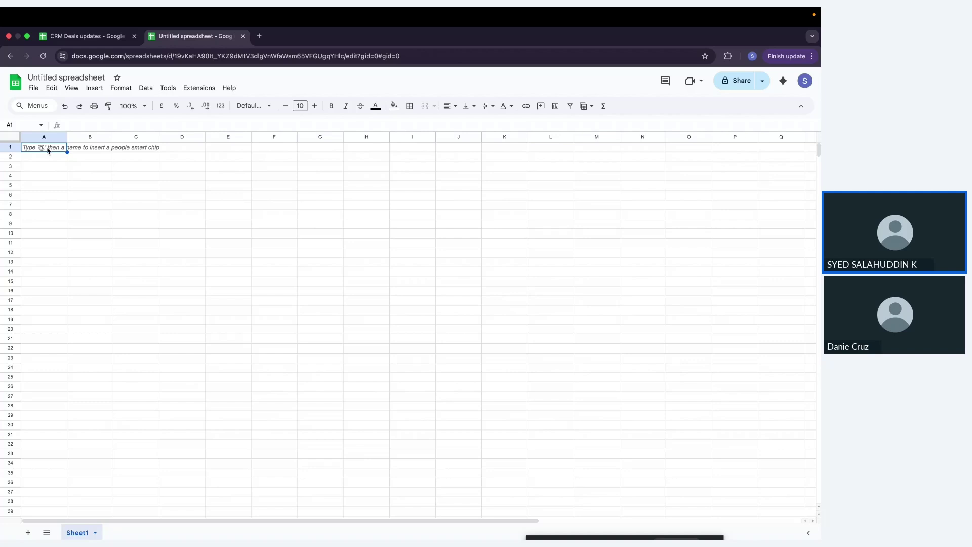
pyautogui.write('Deal Name')
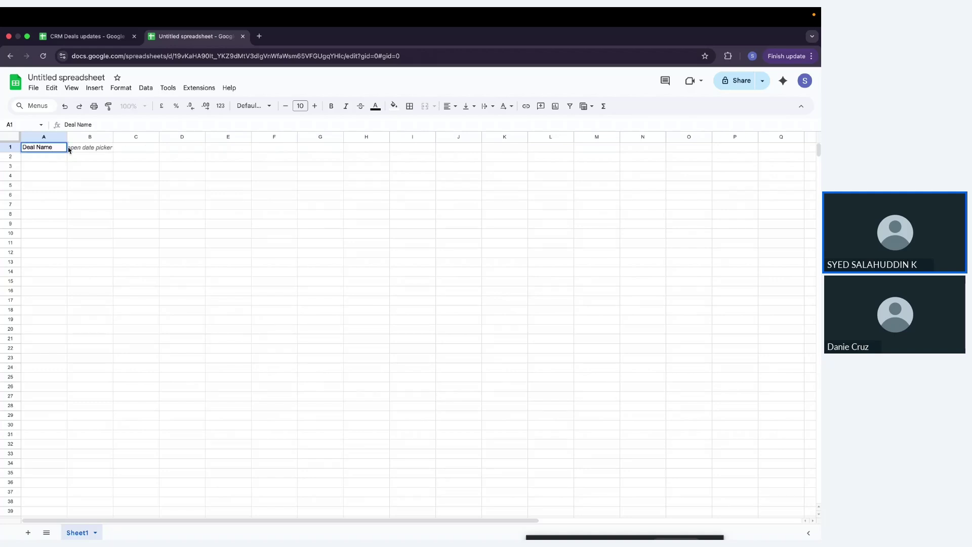
pyautogui.click(81, 150)
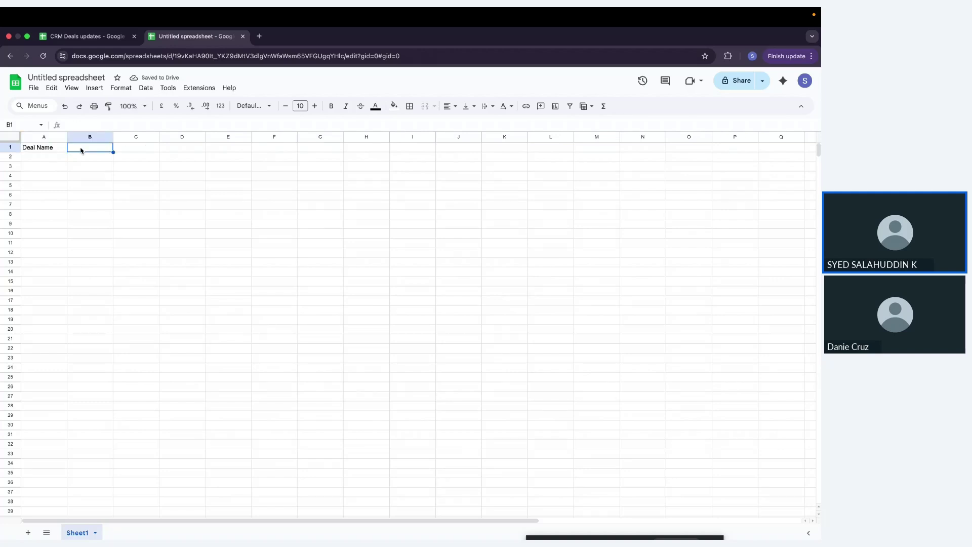
pyautogui.write('Account')
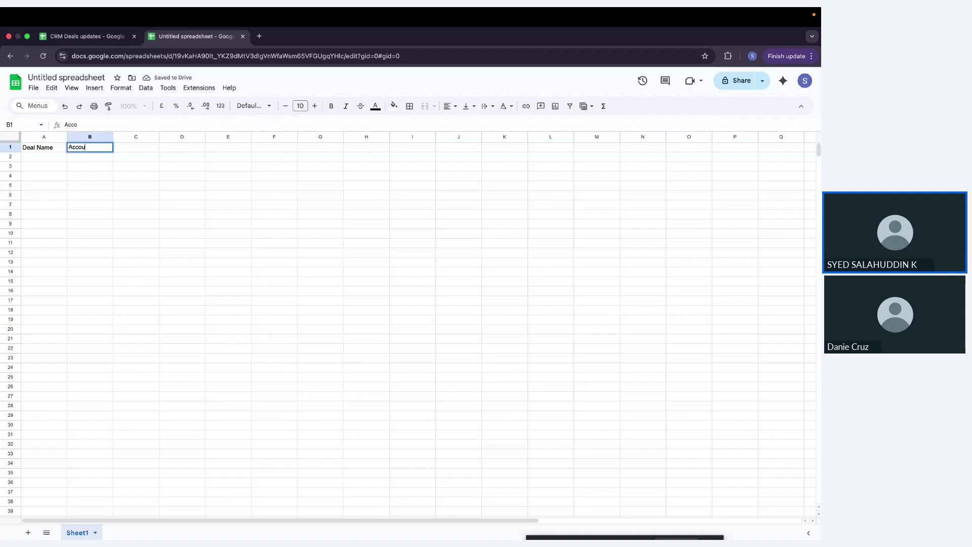
pyautogui.click(143, 148)
pyautogui.write('Amount')
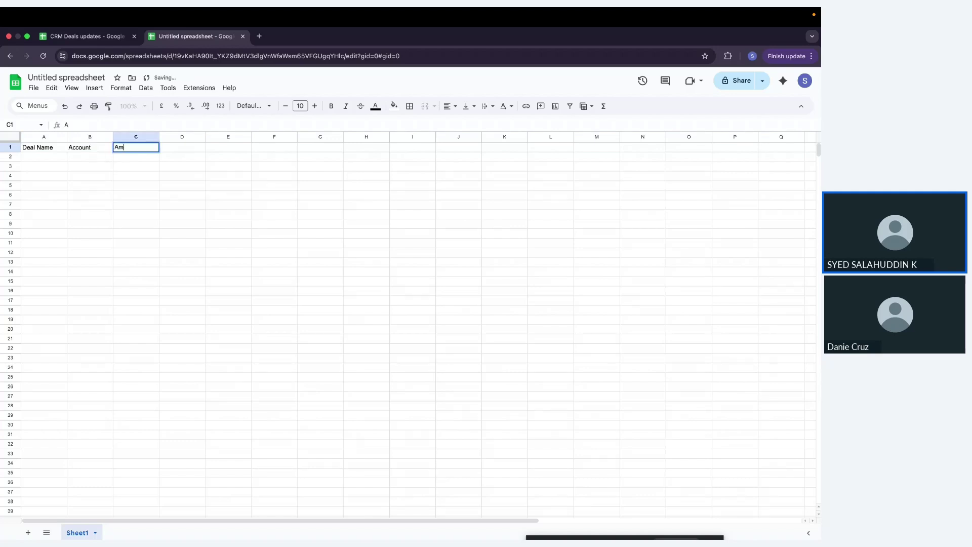
pyautogui.click(199, 150)
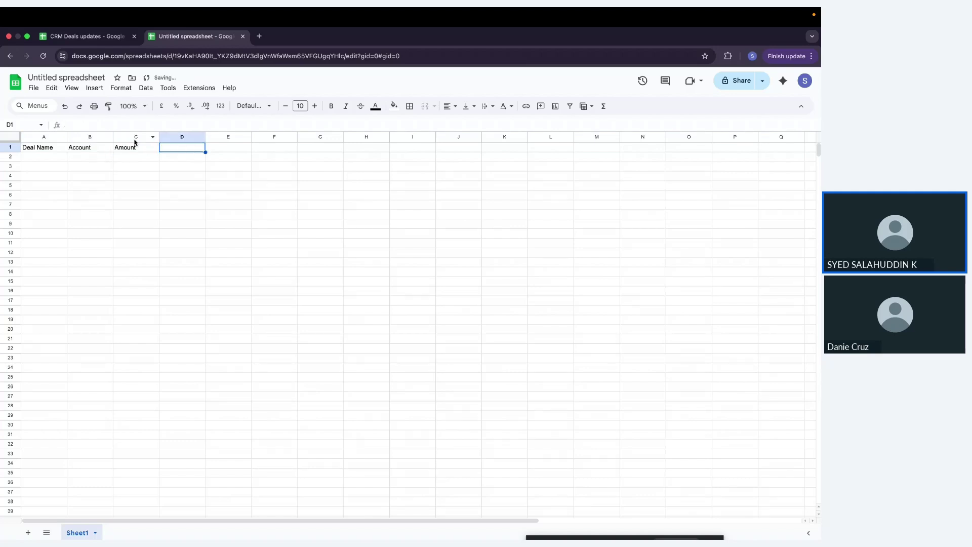
pyautogui.write('Pro')
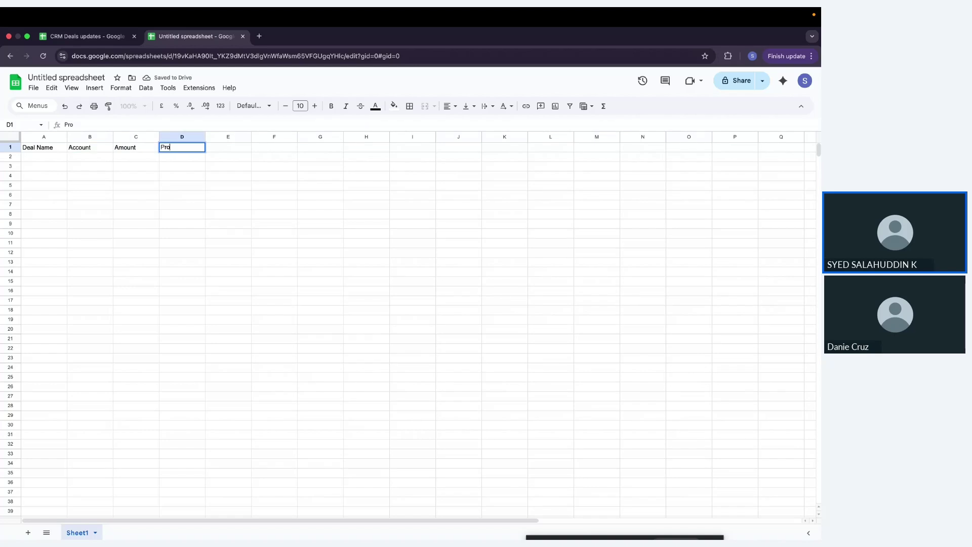
pyautogui.write('duct')
pyautogui.click(239, 148)
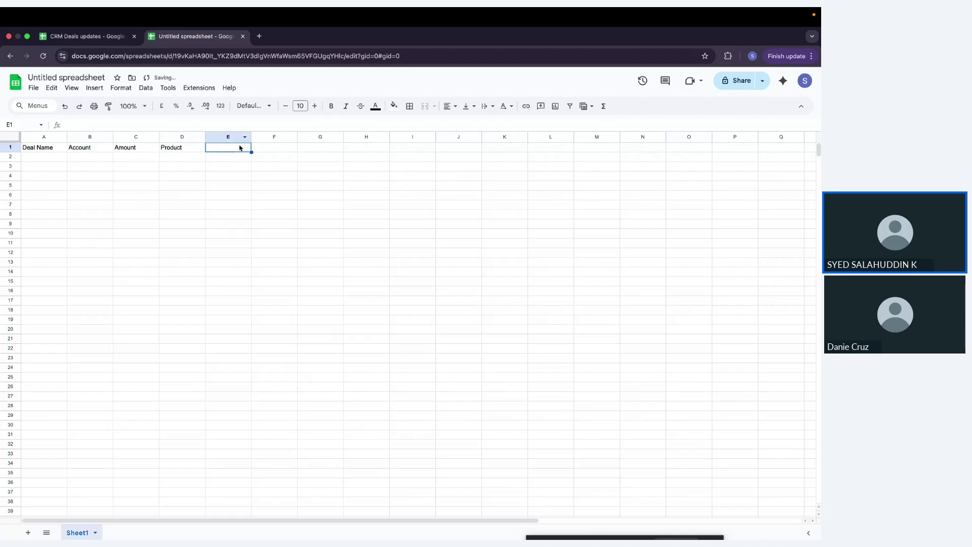
pyautogui.write('Deal')
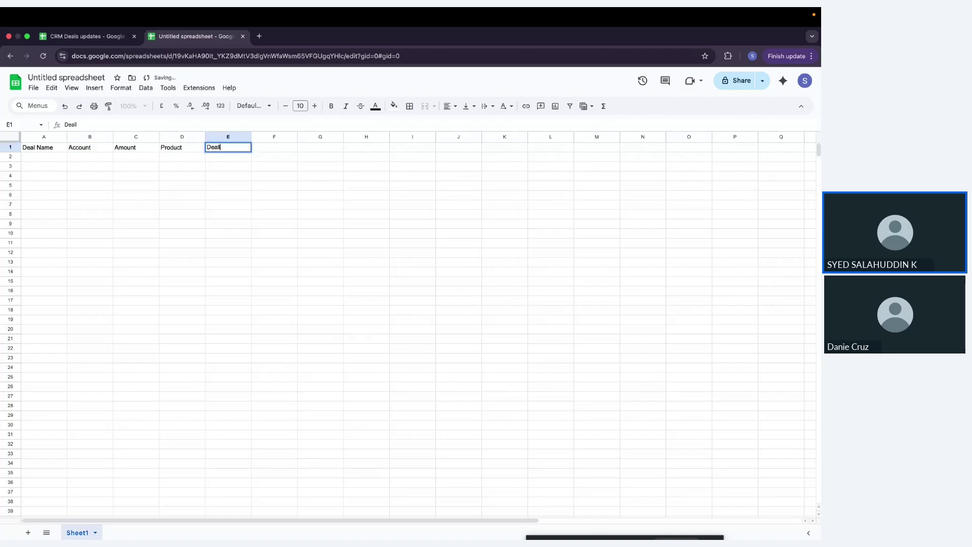
pyautogui.write('l')
pyautogui.press('BackSpace')
pyautogui.write('Owner')
pyautogui.click(270, 150)
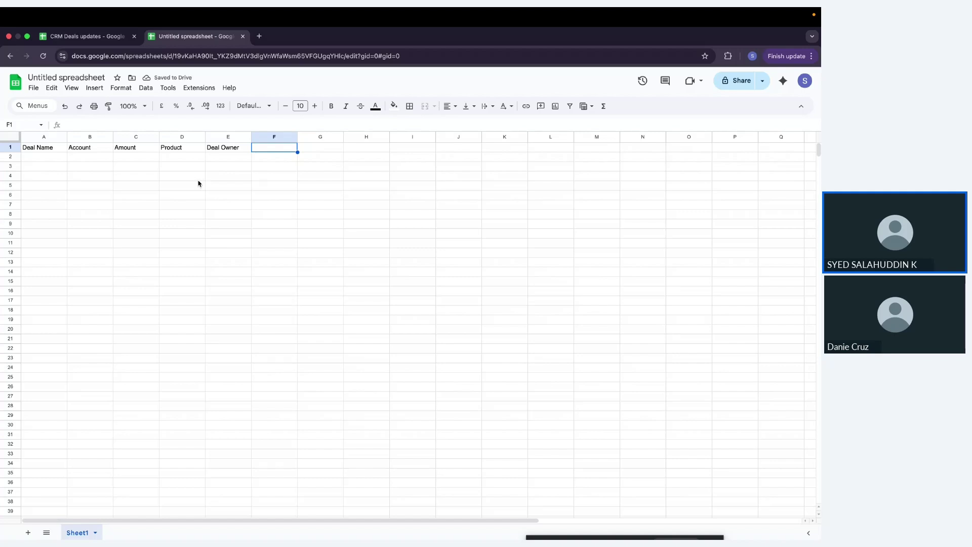
pyautogui.click(197, 178)
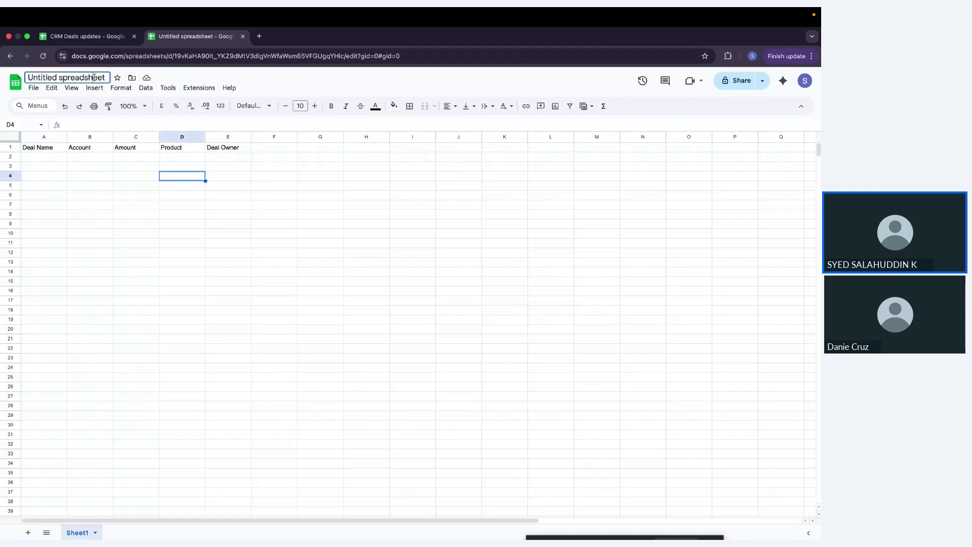
# Step: Rename the spreadsheet to 'CRM deals Daily Updates'
pyautogui.click(94, 77)
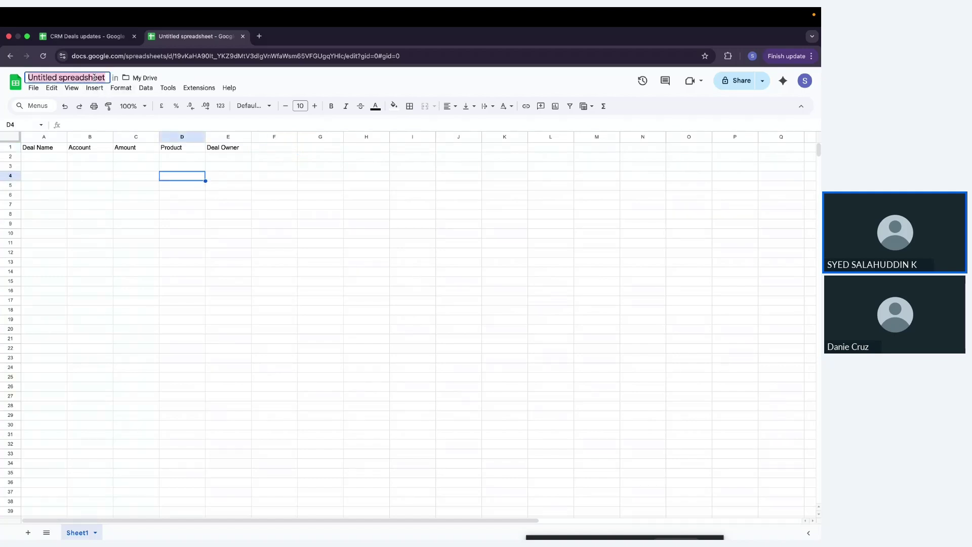
pyautogui.write('CR')
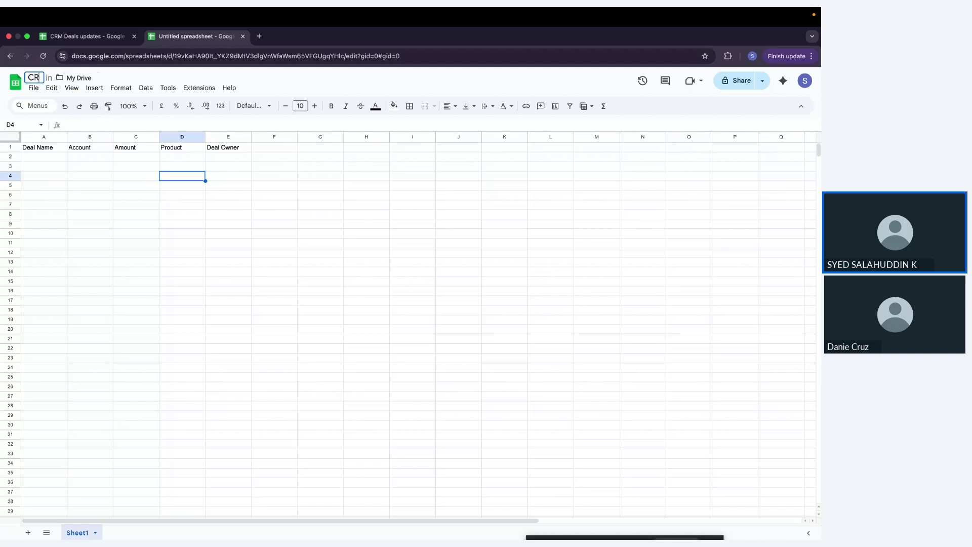
pyautogui.write('M deals')
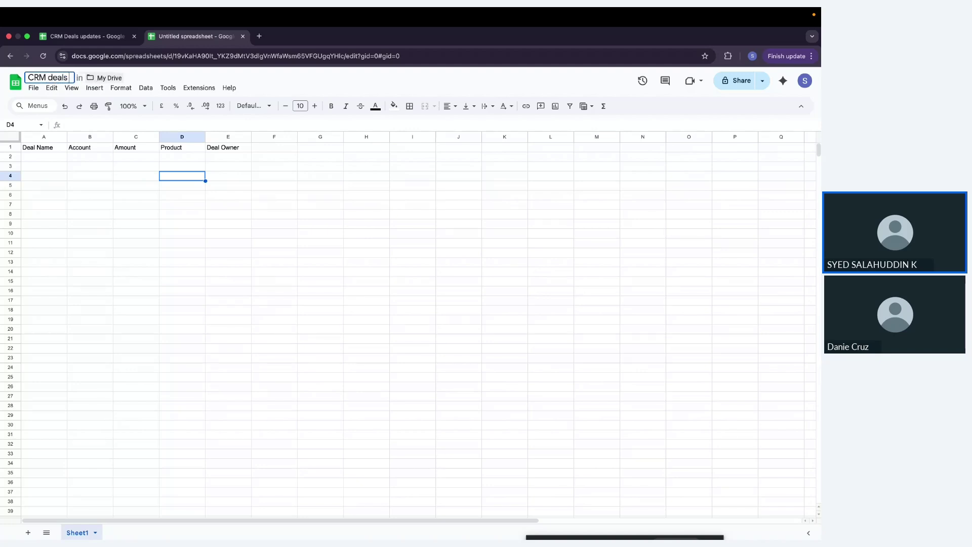
pyautogui.write(' Updates')
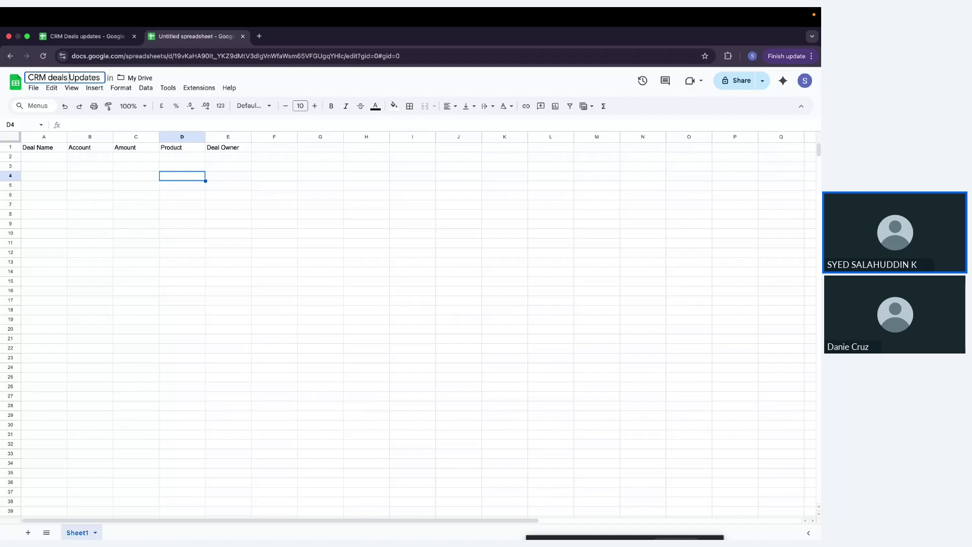
pyautogui.write('Daily')
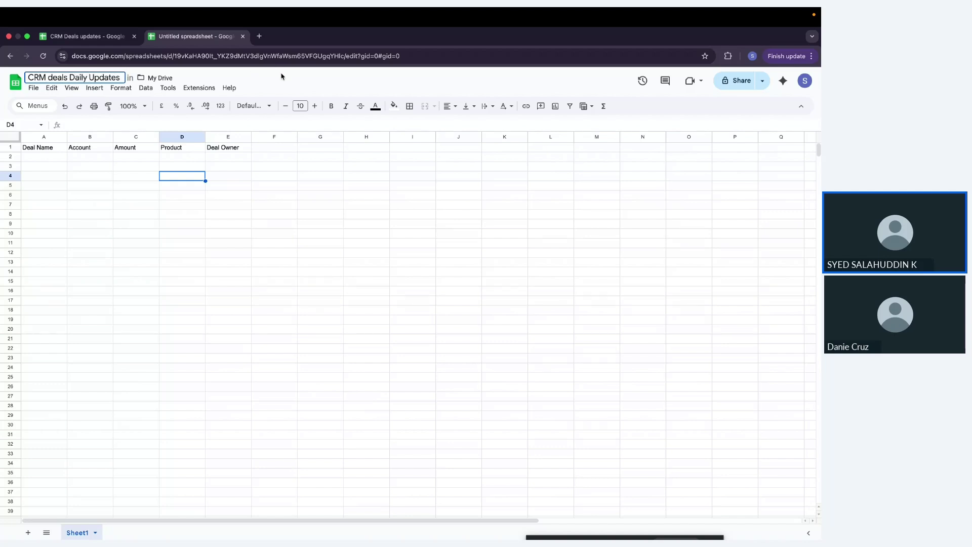
pyautogui.press('Return')
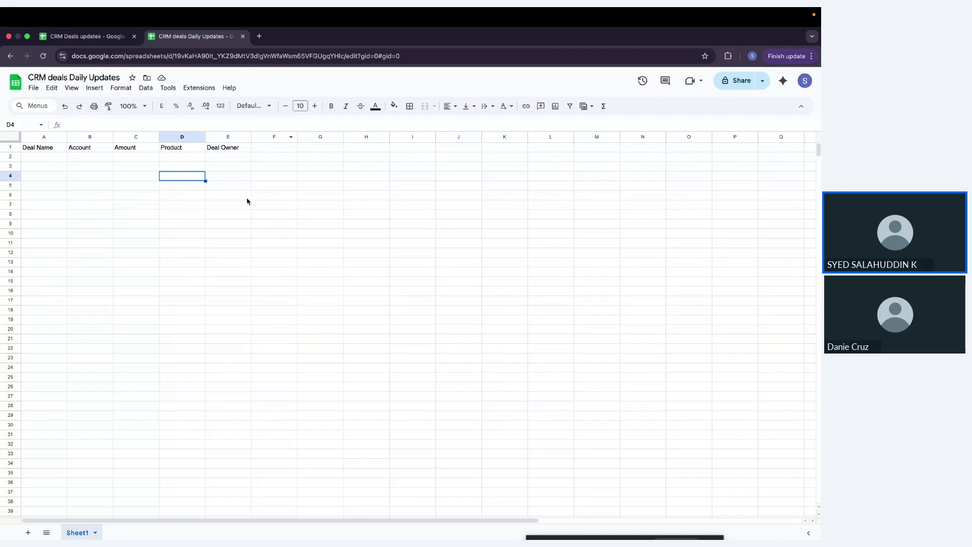
pyautogui.click(238, 195)
pyautogui.hotkey('ctrl', 'Left')
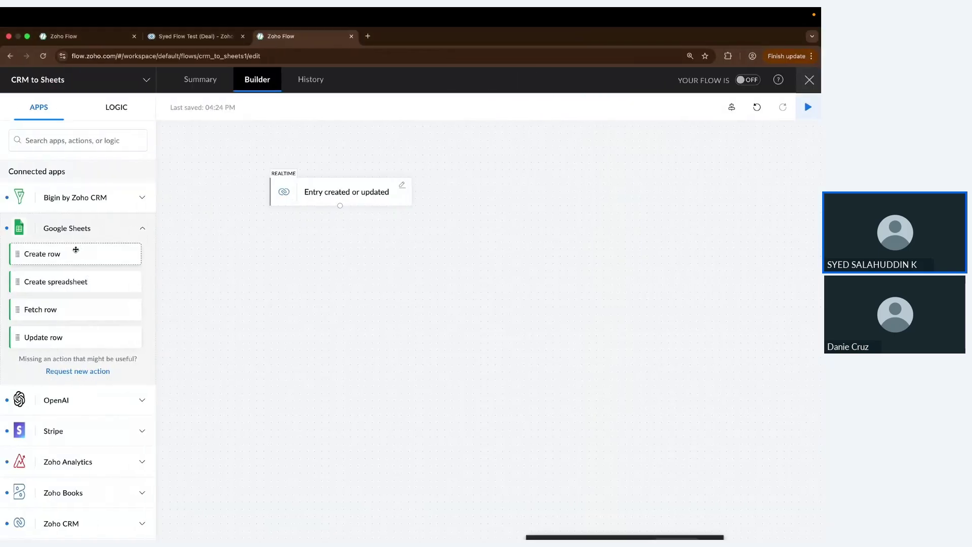
# Step: Drop a Google Sheets Create row step under the CRM trigger, leaving the new-connection panel unused
pyautogui.moveTo(76, 250); pyautogui.dragTo(341, 245)
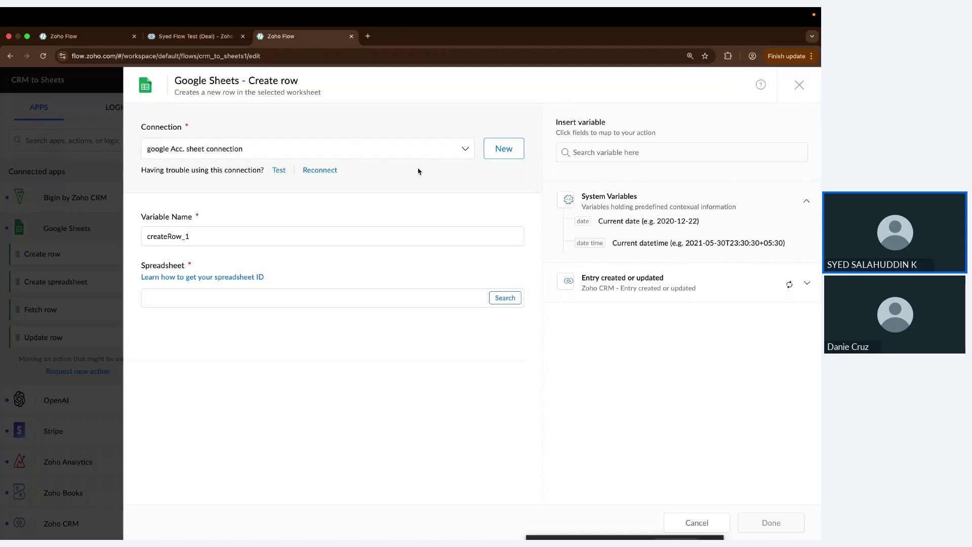
pyautogui.click(500, 153)
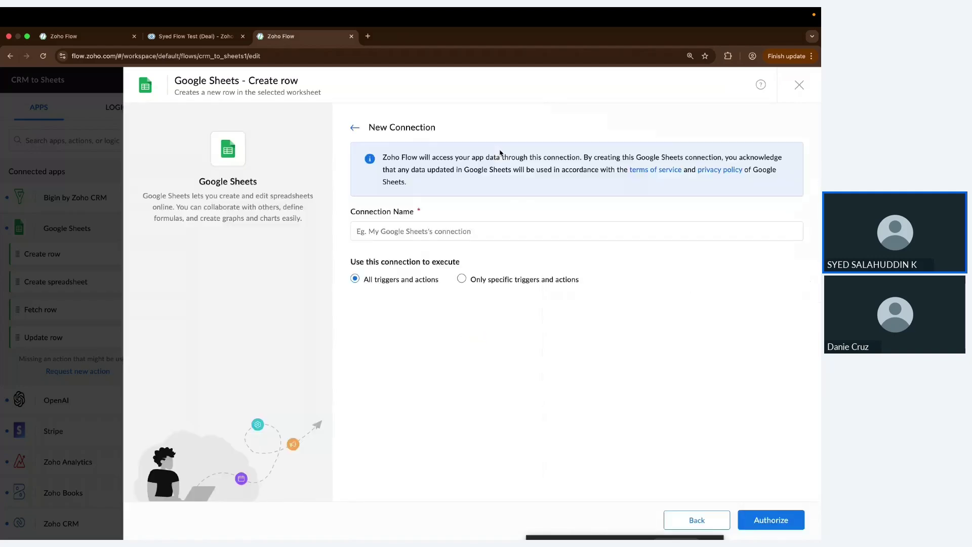
pyautogui.click(459, 240)
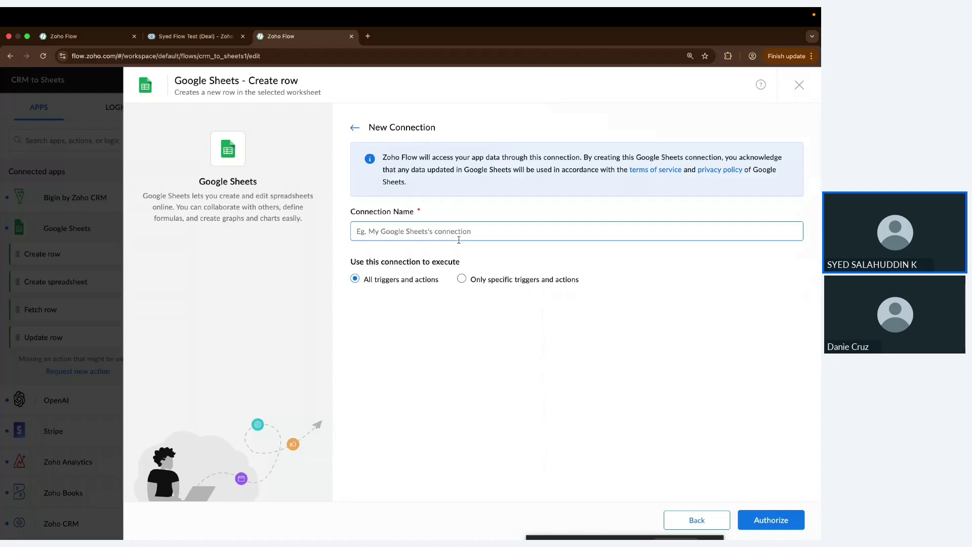
pyautogui.click(355, 133)
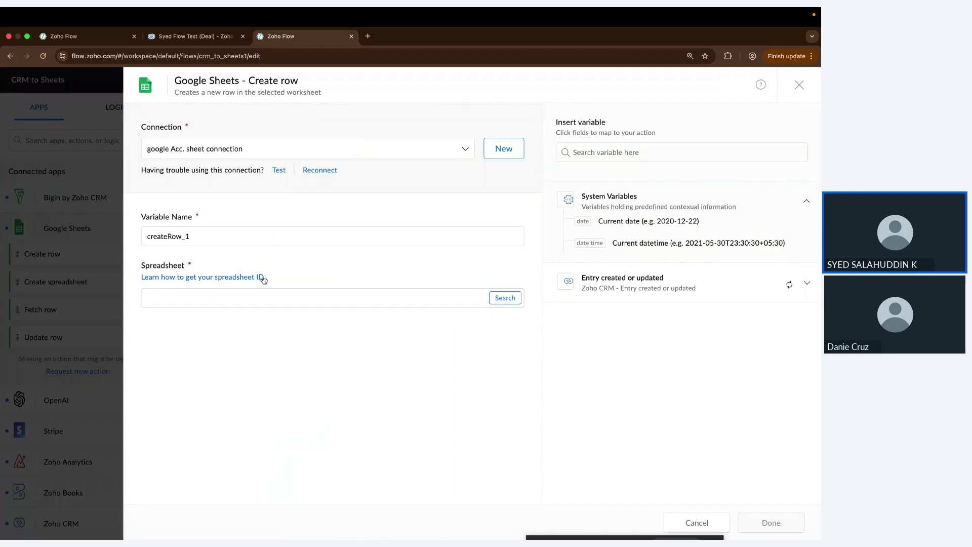
pyautogui.hotkey('ctrl', 'Right')
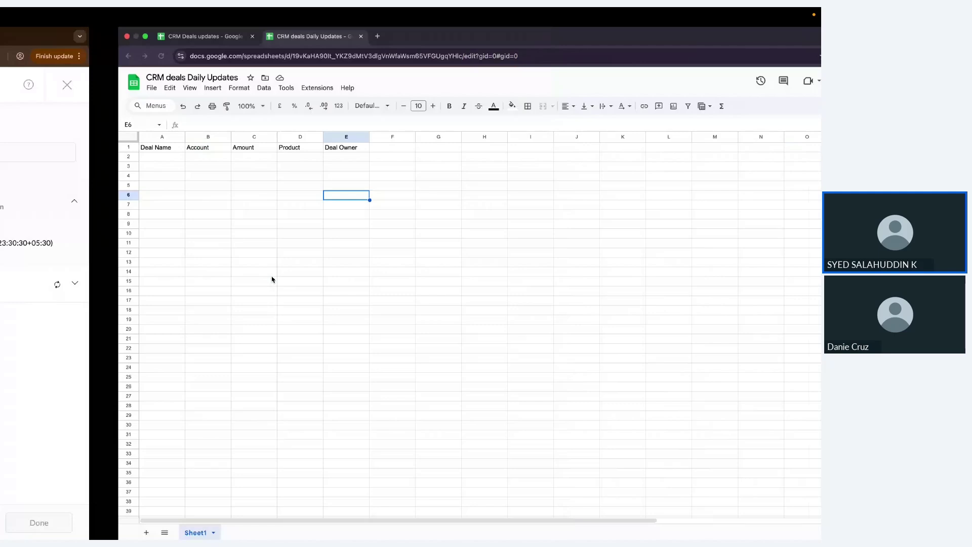
# Step: Copy the spreadsheet ID from the sheet's URL into the Create row Spreadsheet field to load Sheet1's columns
pyautogui.click(327, 56)
pyautogui.doubleClick(327, 56)
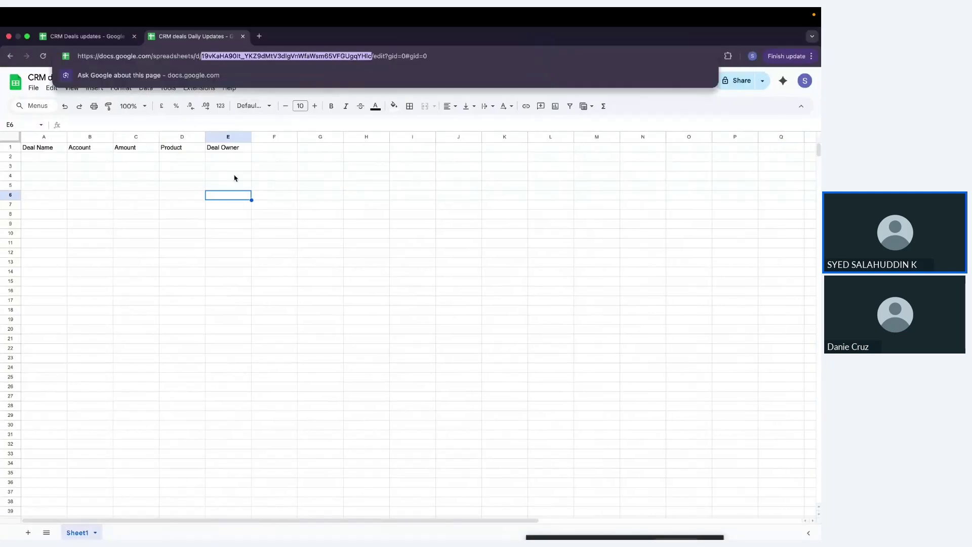
pyautogui.hotkey('ctrl', 'Left')
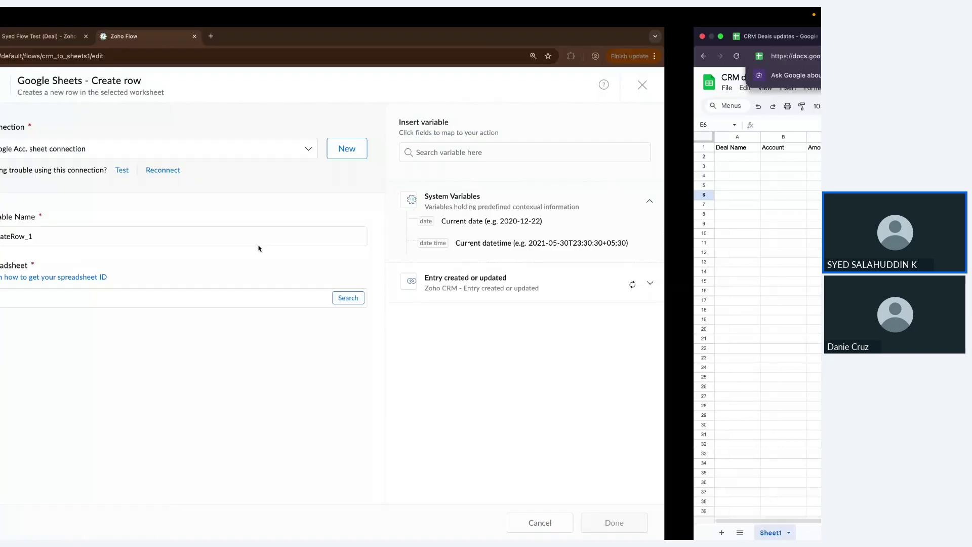
pyautogui.click(251, 300)
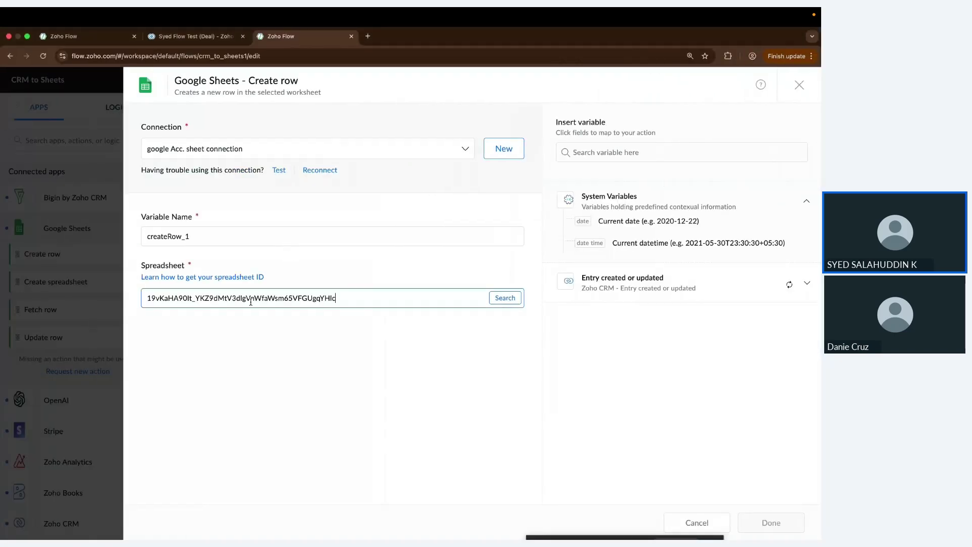
pyautogui.click(498, 298)
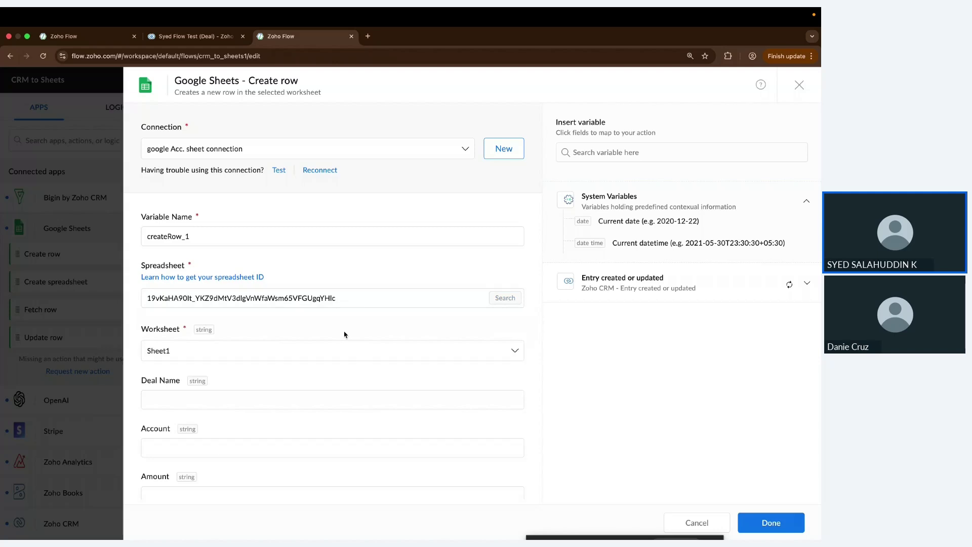
pyautogui.scroll(-3, 379, 293)
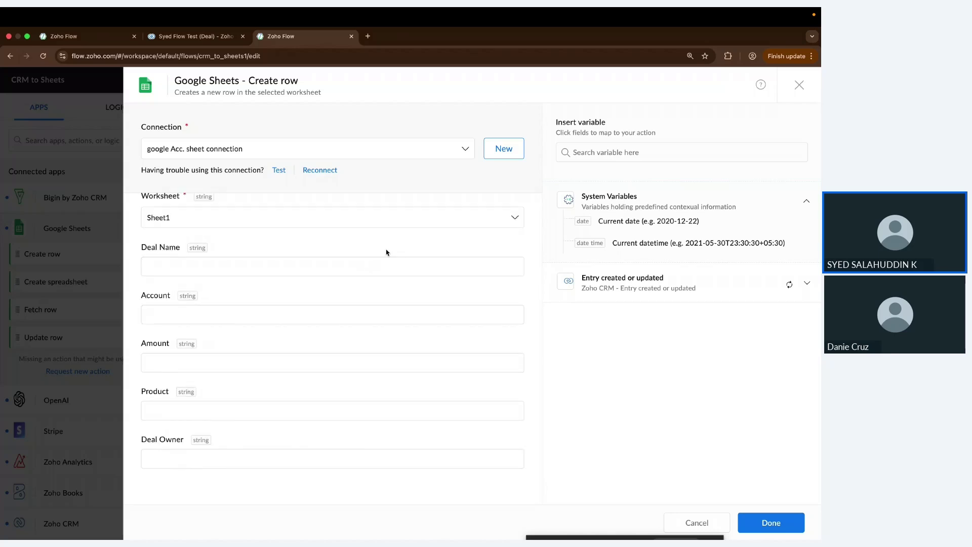
# Step: Map the CRM trigger's Deal Name into the sheet's Deal Name column
pyautogui.click(355, 264)
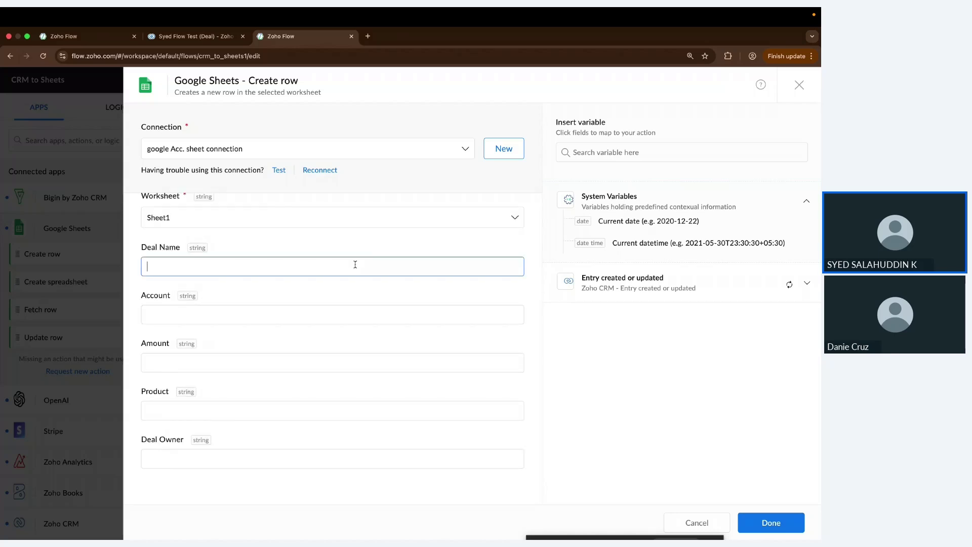
pyautogui.click(739, 287)
pyautogui.scroll(-5, 737, 287)
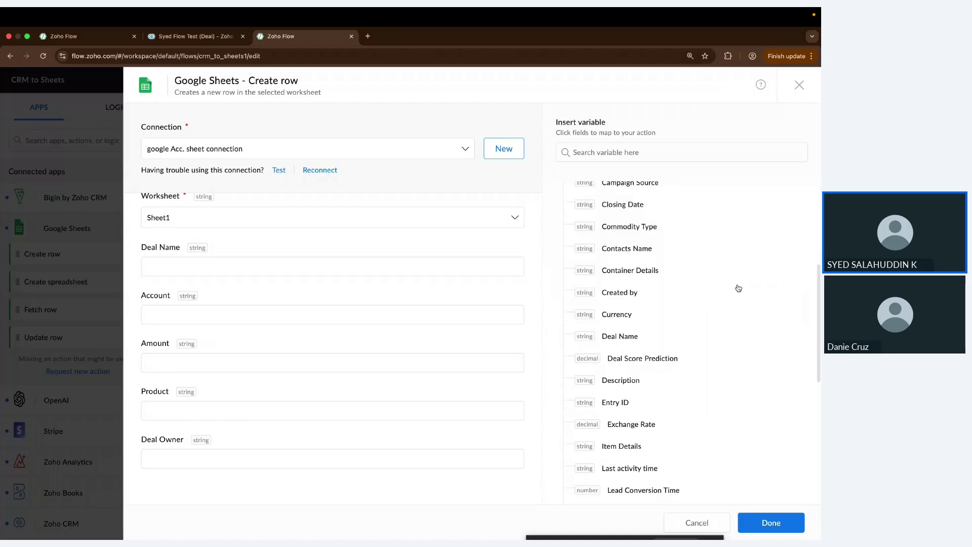
pyautogui.scroll(5, 738, 287)
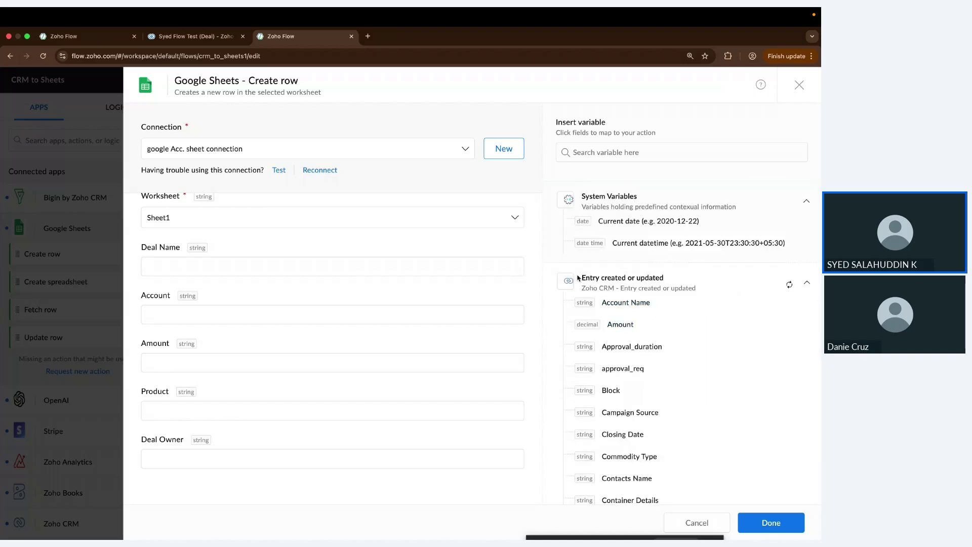
pyautogui.scroll(-5, 610, 375)
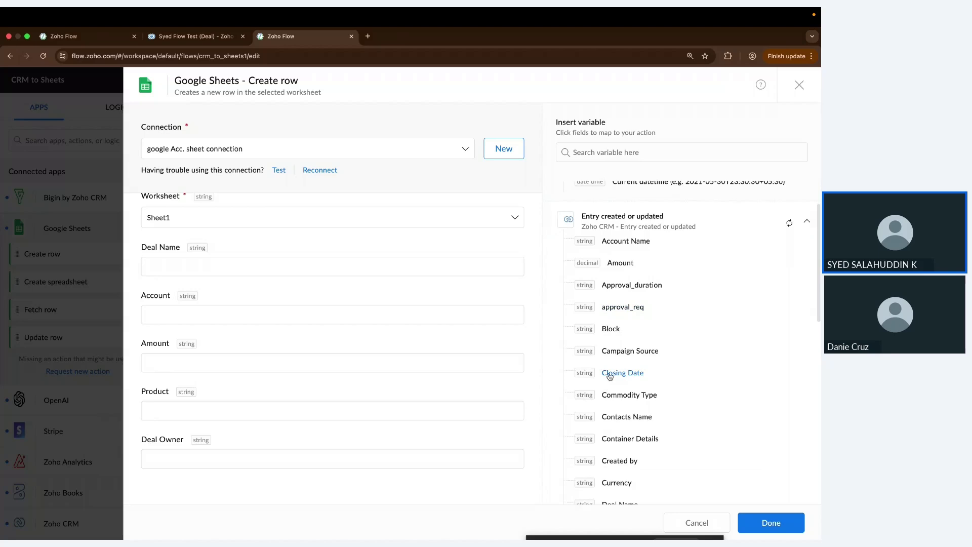
pyautogui.scroll(5, 610, 376)
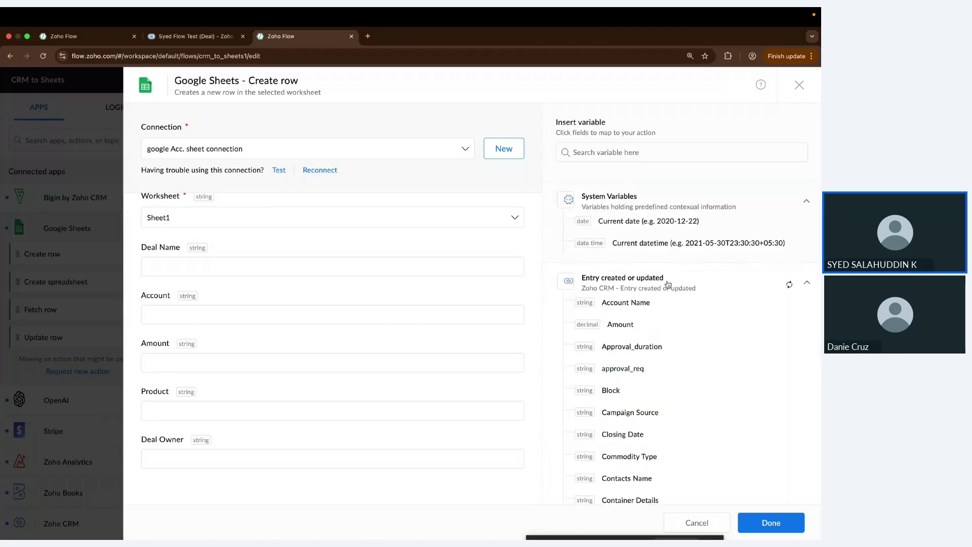
pyautogui.click(341, 263)
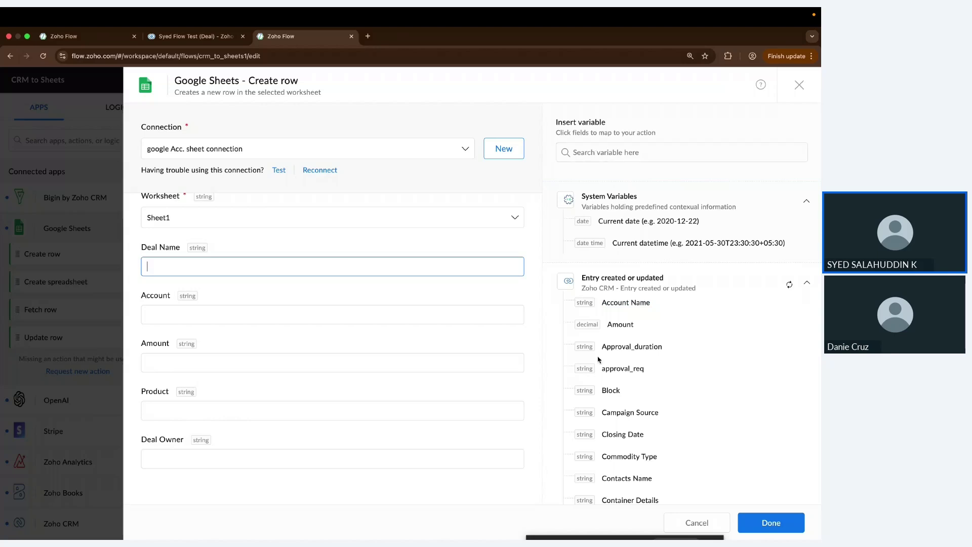
pyautogui.scroll(-3, 626, 368)
pyautogui.scroll(-2, 625, 368)
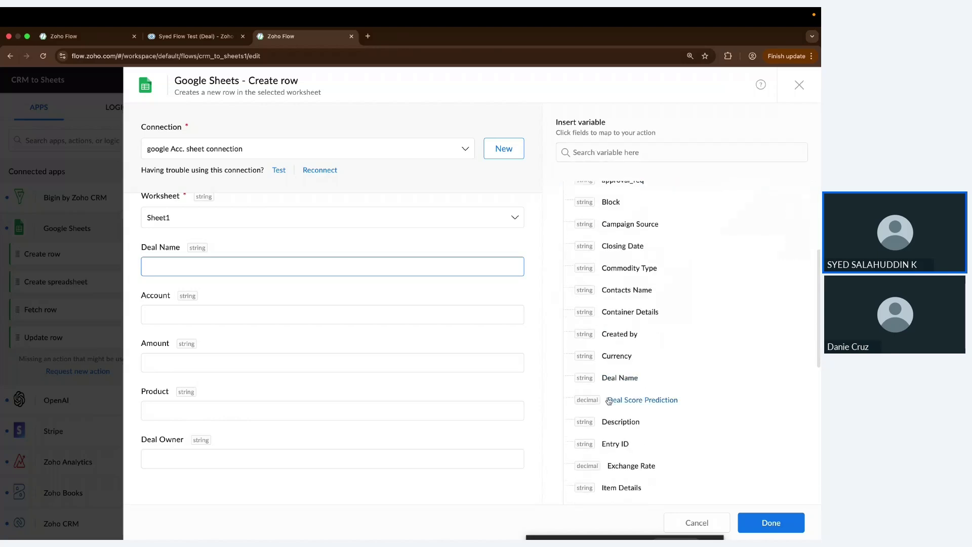
pyautogui.click(625, 377)
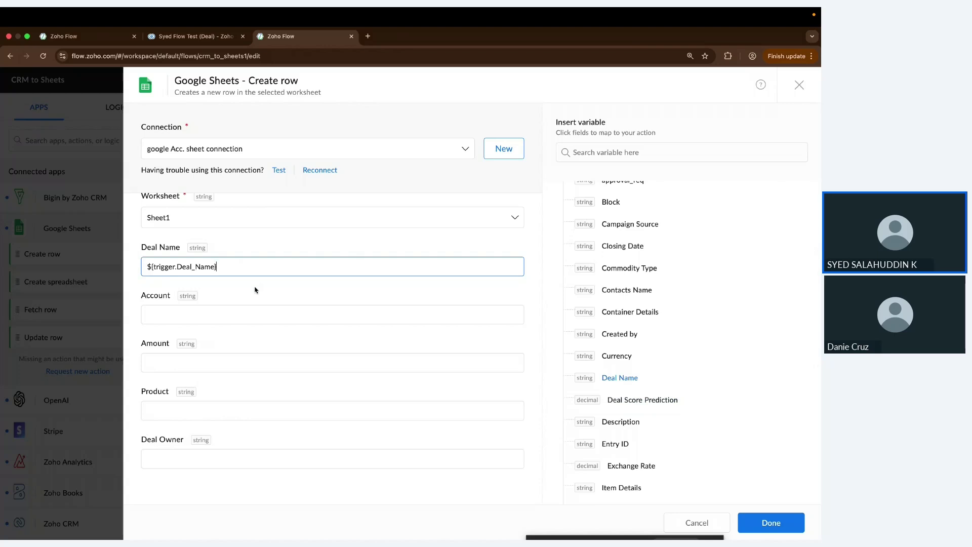
# Step: Map CRM Account Name to the Account column and CRM Amount to Amount
pyautogui.click(266, 313)
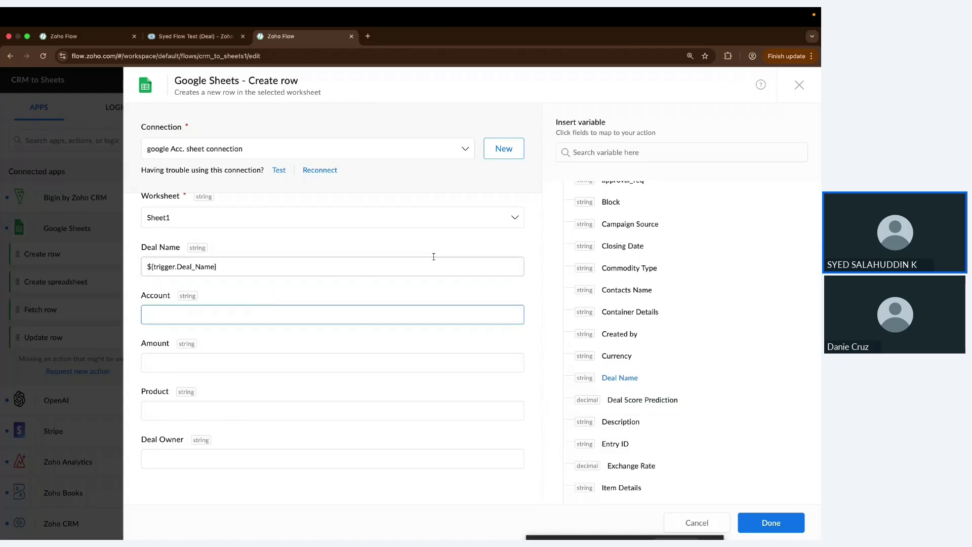
pyautogui.click(642, 156)
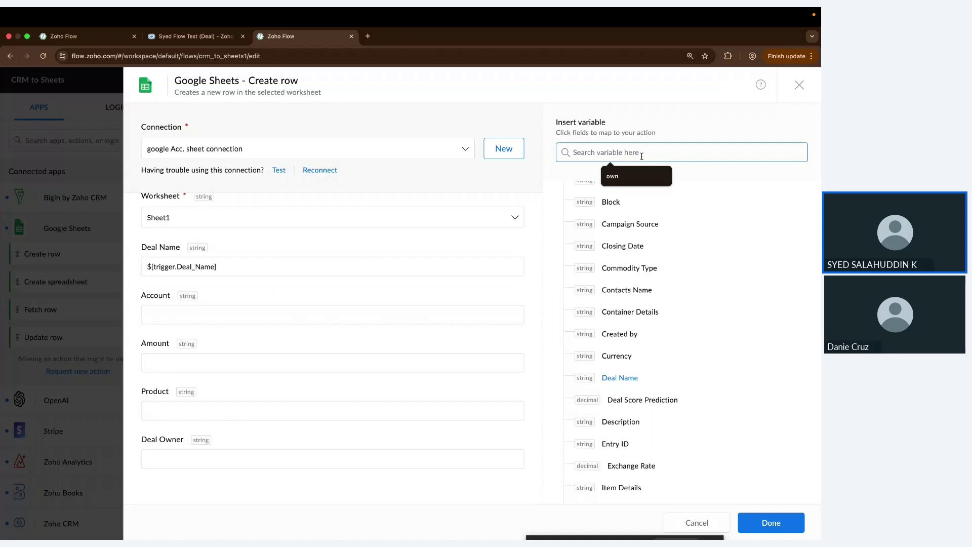
pyautogui.write('acc')
pyautogui.click(633, 223)
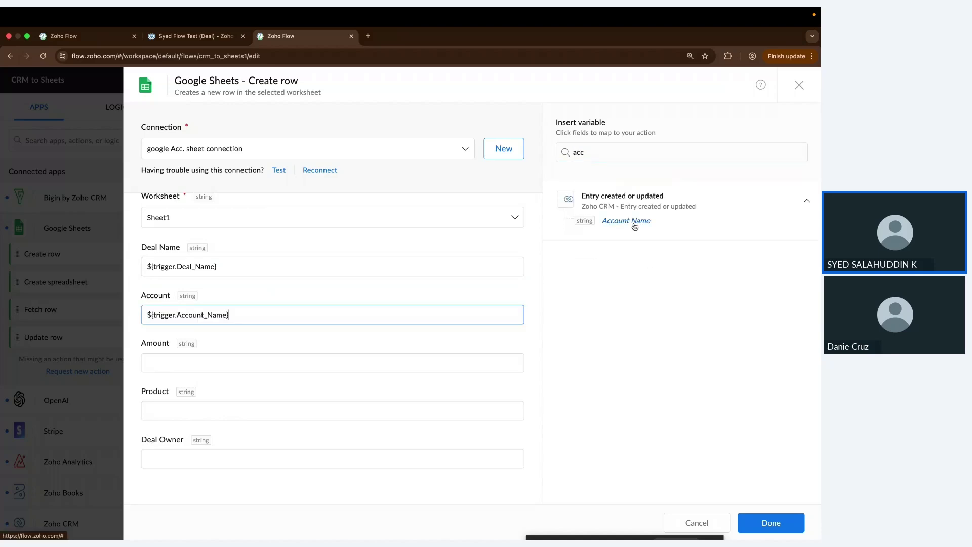
pyautogui.click(369, 358)
pyautogui.click(607, 154)
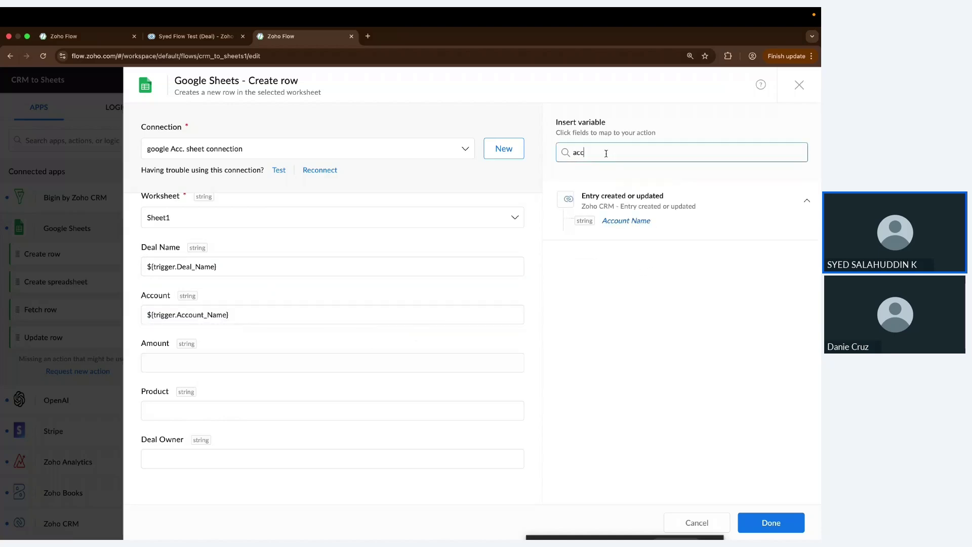
pyautogui.write('m')
pyautogui.click(619, 243)
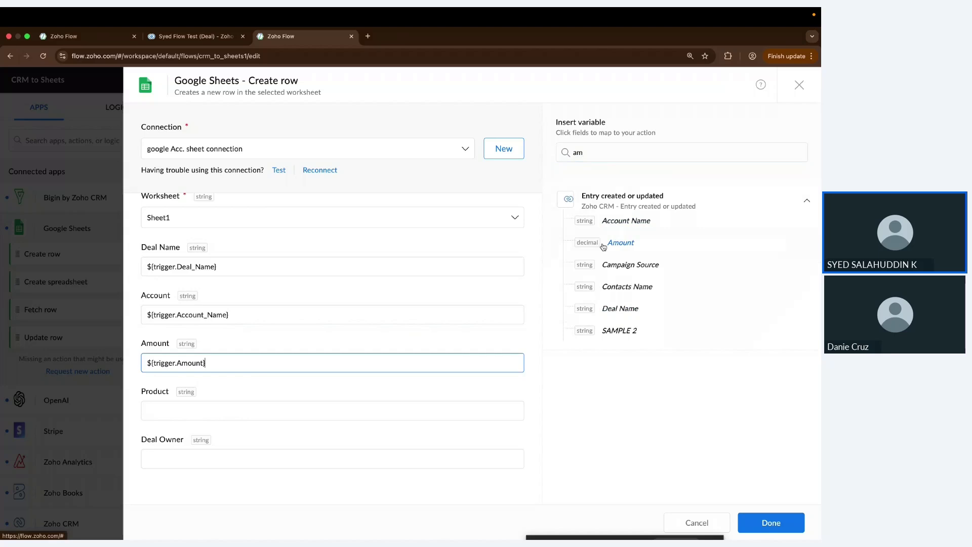
# Step: Map CRM Product to Product and Owner to Deal Owner, then close the Create row panel
pyautogui.click(386, 408)
pyautogui.click(603, 154)
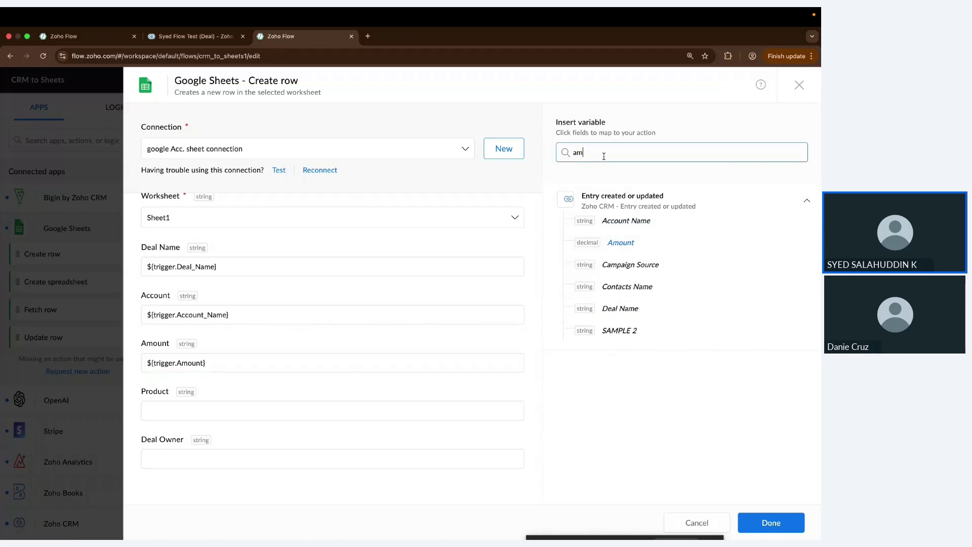
pyautogui.press('BackSpace')
pyautogui.press('BackSpace')
pyautogui.write('prod')
pyautogui.click(615, 221)
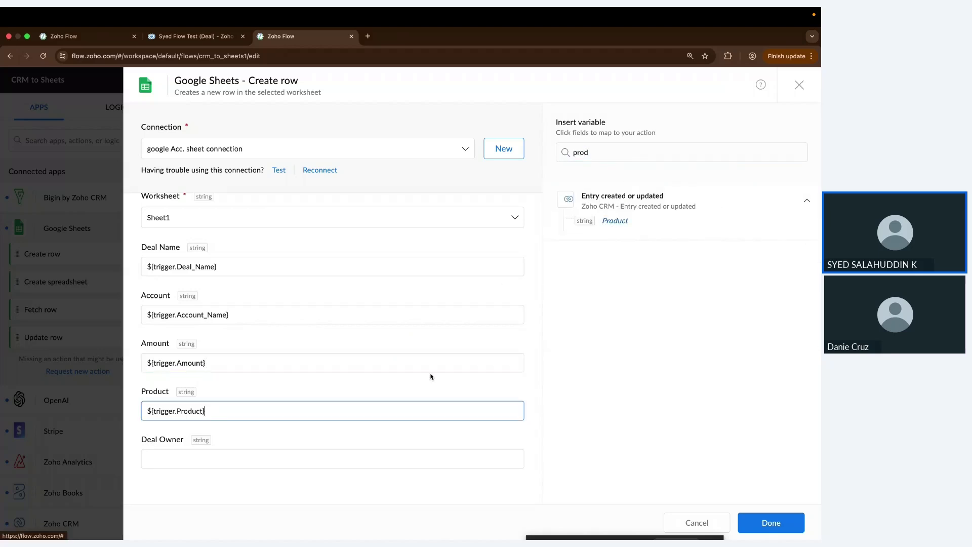
pyautogui.click(402, 456)
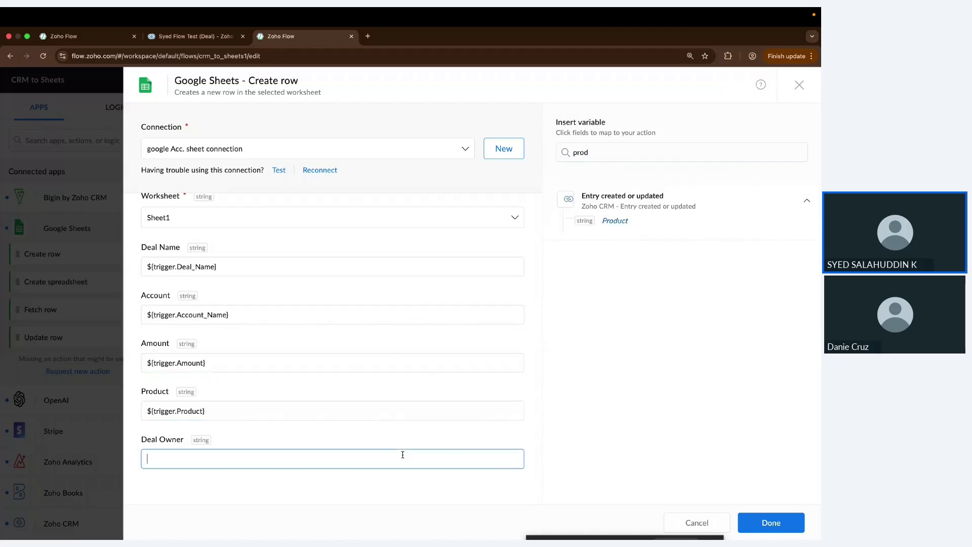
pyautogui.click(627, 155)
pyautogui.press('BackSpace')
pyautogui.press('BackSpace')
pyautogui.press('BackSpace')
pyautogui.press('BackSpace')
pyautogui.write('owne')
pyautogui.click(619, 223)
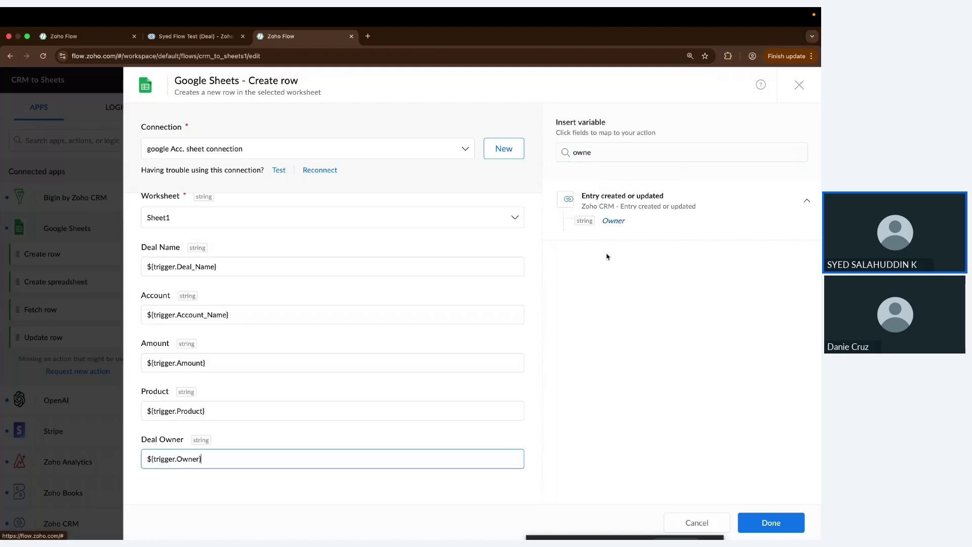
pyautogui.scroll(3, 467, 434)
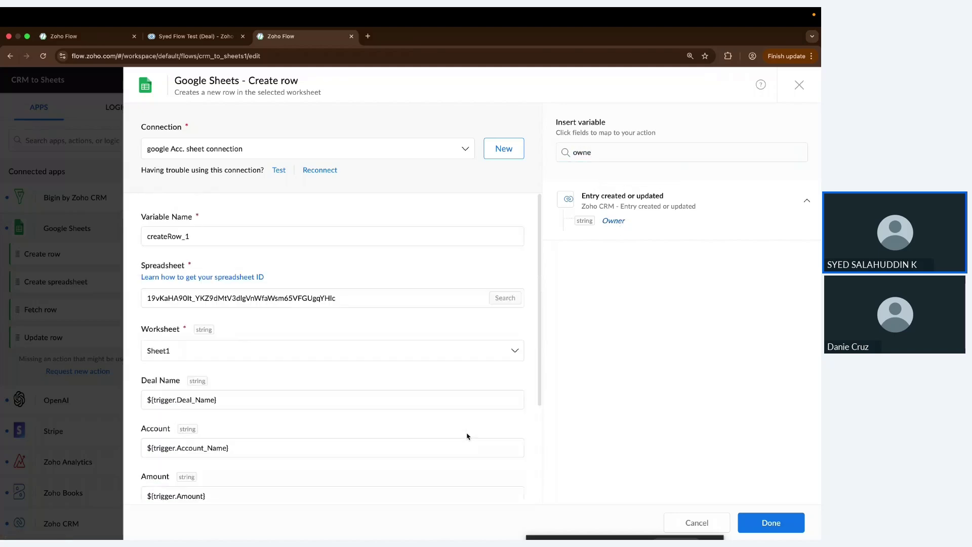
pyautogui.scroll(-3, 466, 434)
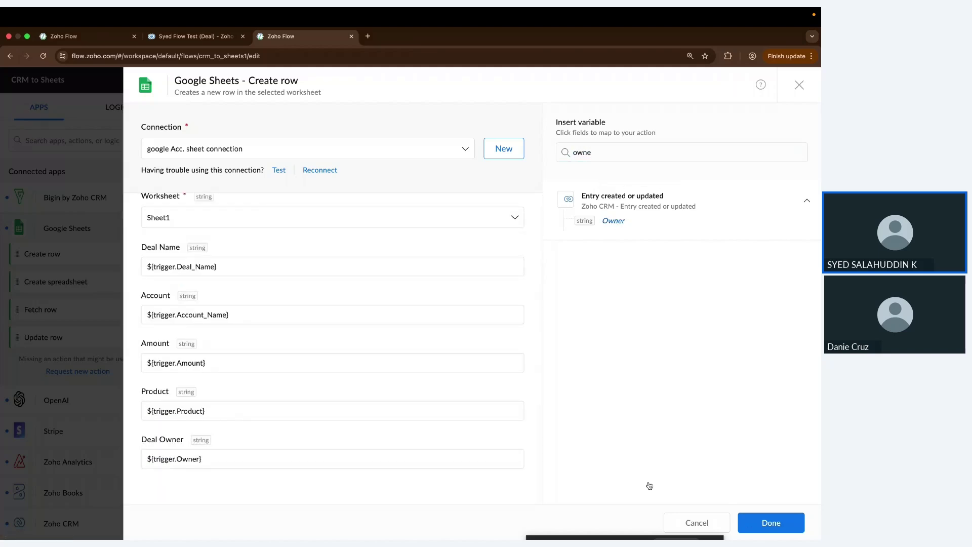
pyautogui.press('Escape')
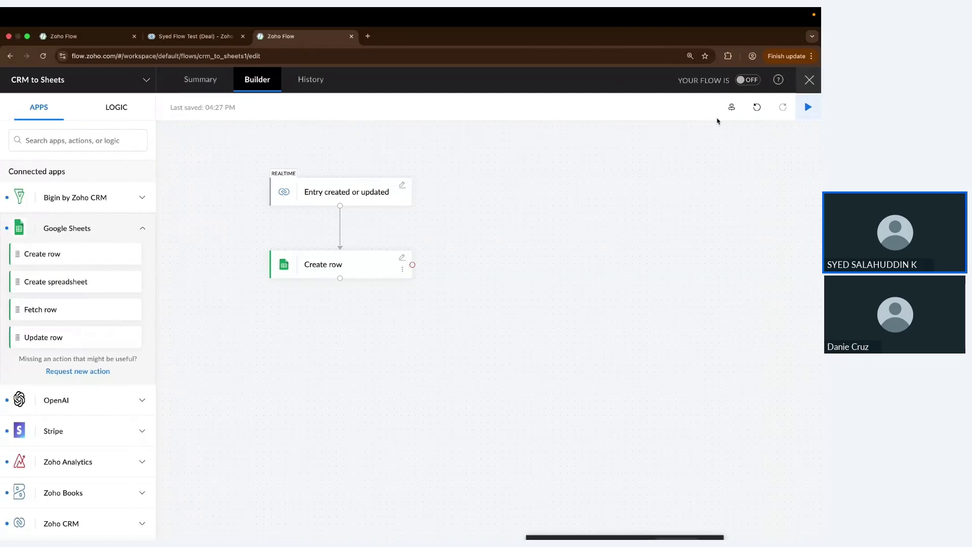
# Step: Turn the CRM to Sheets flow ON, check the empty deals sheet, then open Zoho CRM Deals
pyautogui.click(746, 80)
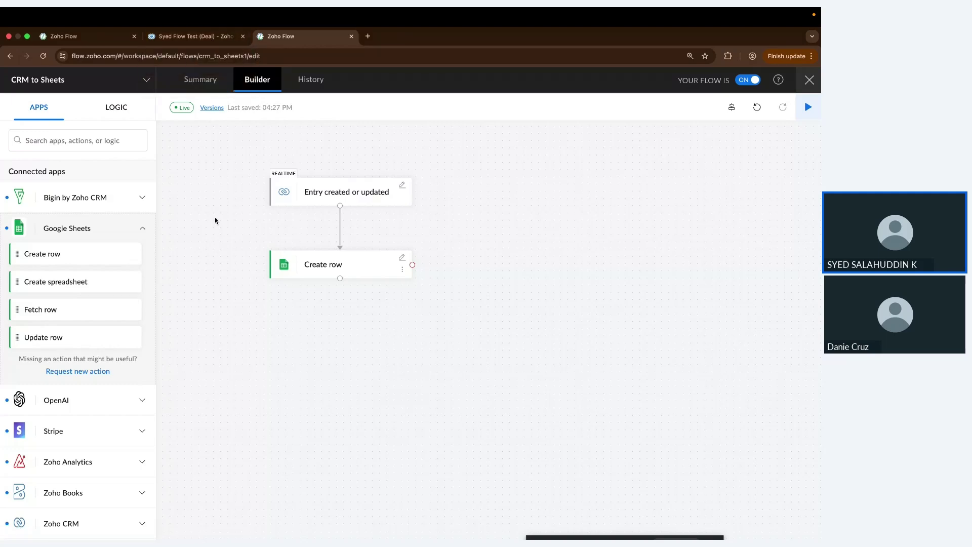
pyautogui.hotkey('ctrl', 'Right')
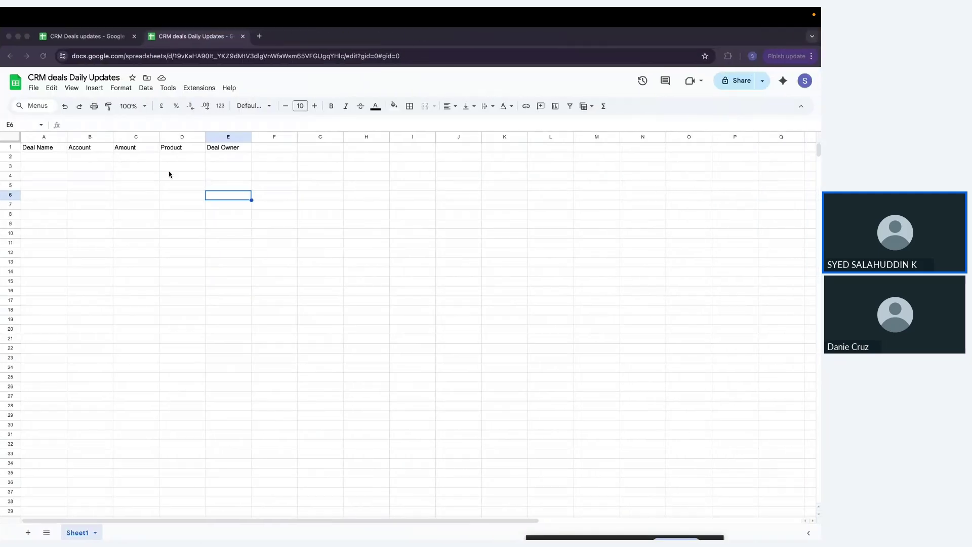
pyautogui.hotkey('ctrl', 'Left')
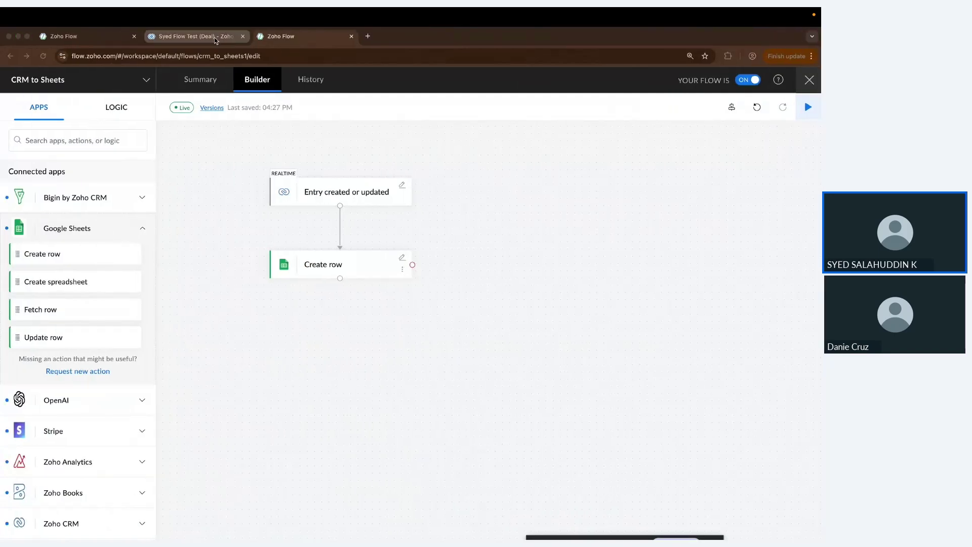
pyautogui.click(215, 41)
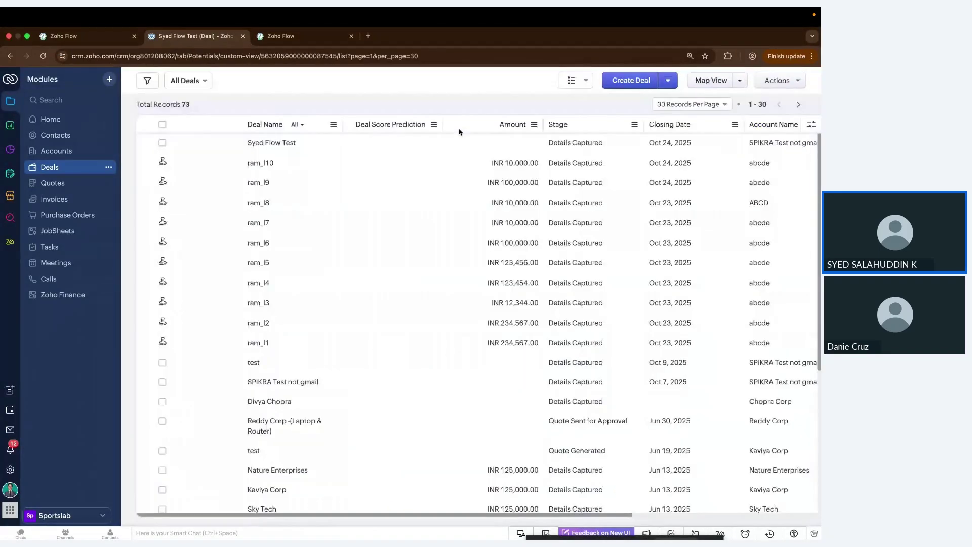
# Step: Start a new deal, replacing 'Flow' in the suggested name with 'CRM data to Sheet'
pyautogui.scroll(-5, 469, 279)
pyautogui.scroll(5, 469, 279)
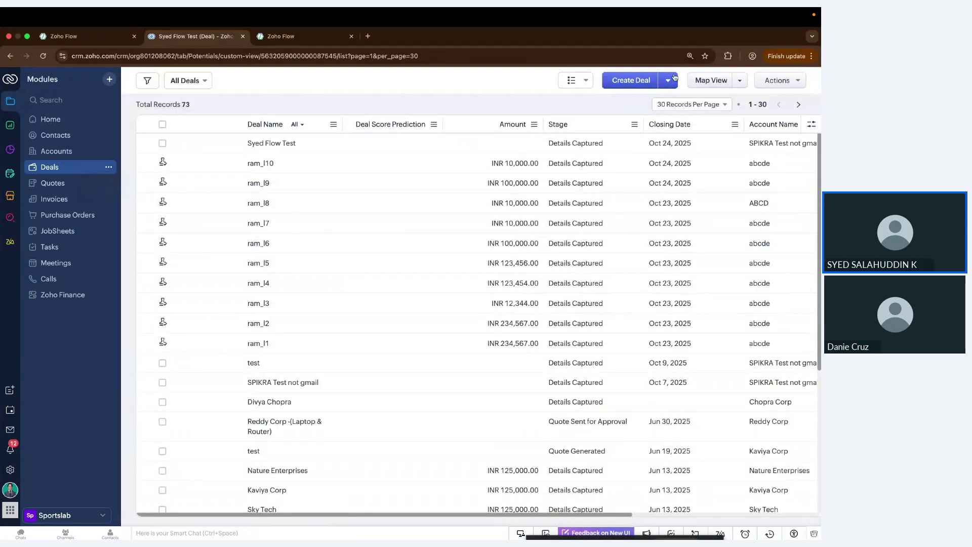
pyautogui.click(632, 82)
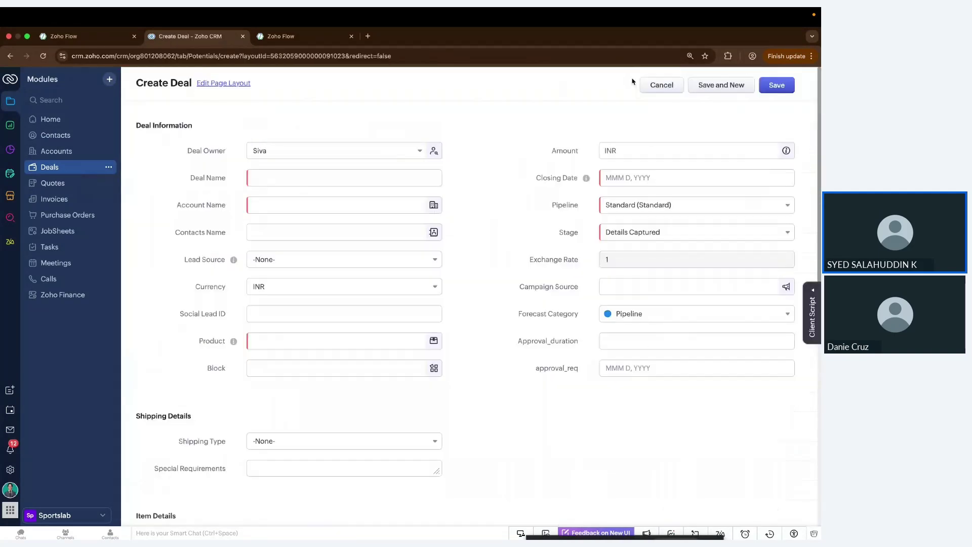
pyautogui.scroll(-2, 364, 308)
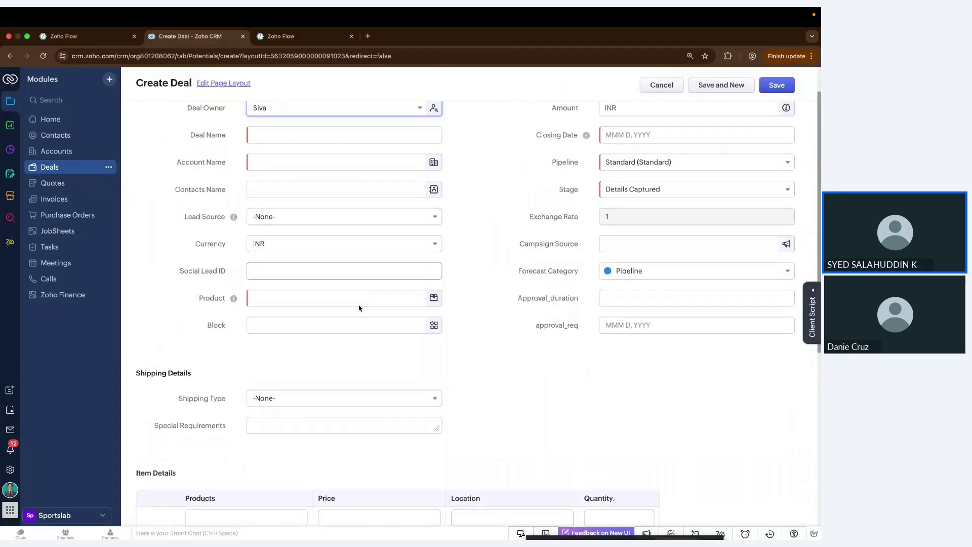
pyautogui.scroll(2, 287, 156)
pyautogui.click(288, 176)
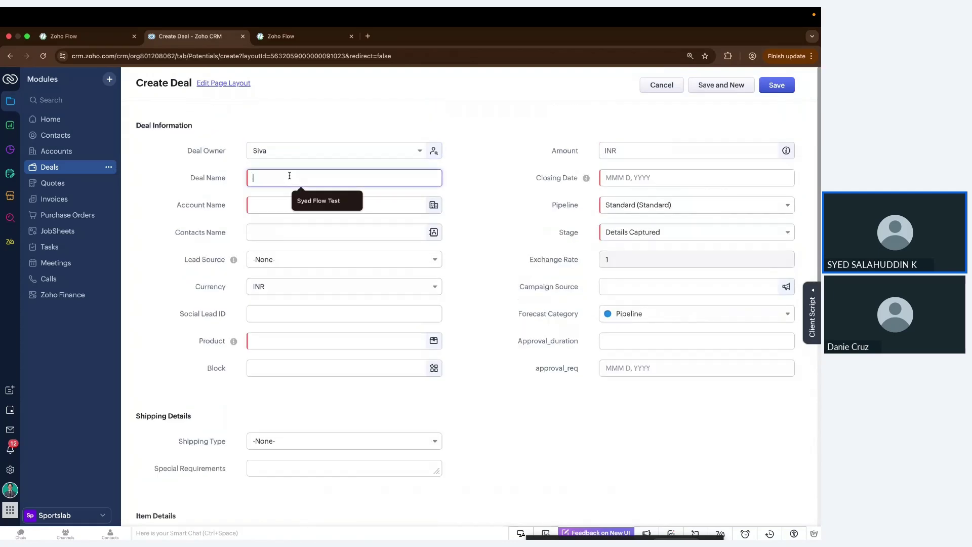
pyautogui.click(318, 200)
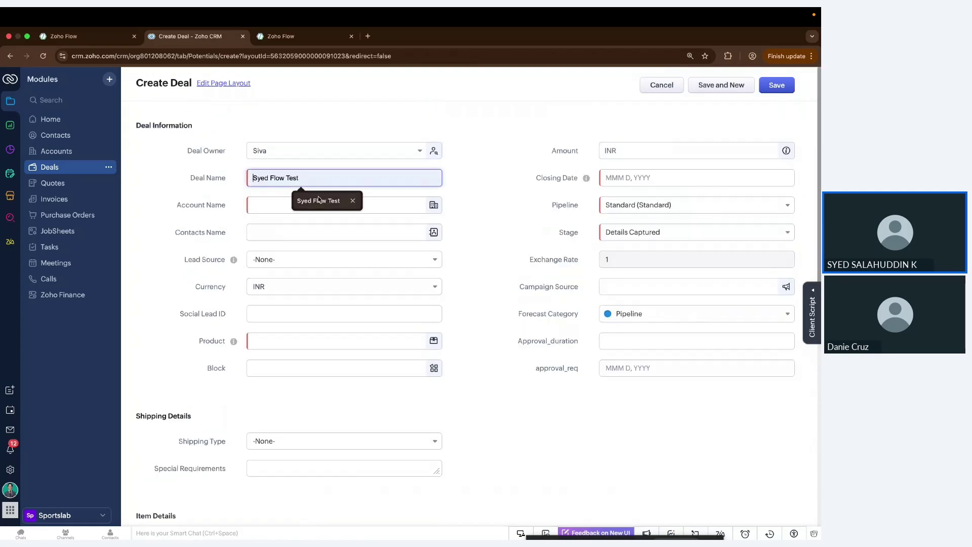
pyautogui.doubleClick(295, 178)
pyautogui.click(276, 177)
pyautogui.doubleClick(276, 177)
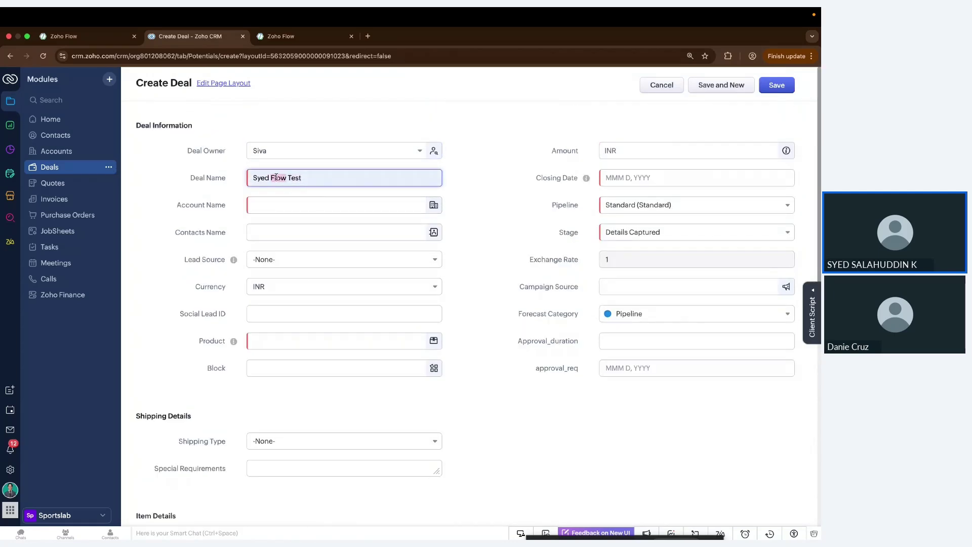
pyautogui.press('BackSpace')
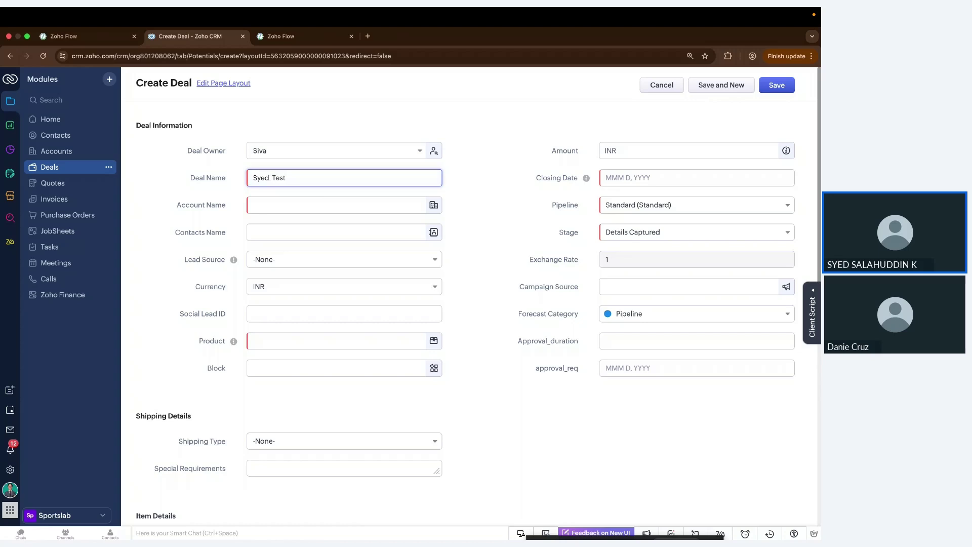
pyautogui.write('CRM data to Sheet')
# Step: Set closing date Oct 24, 2025, account SPIKRA Test not gmail, and product Vending Machine - Type 2
pyautogui.click(619, 177)
pyautogui.click(679, 274)
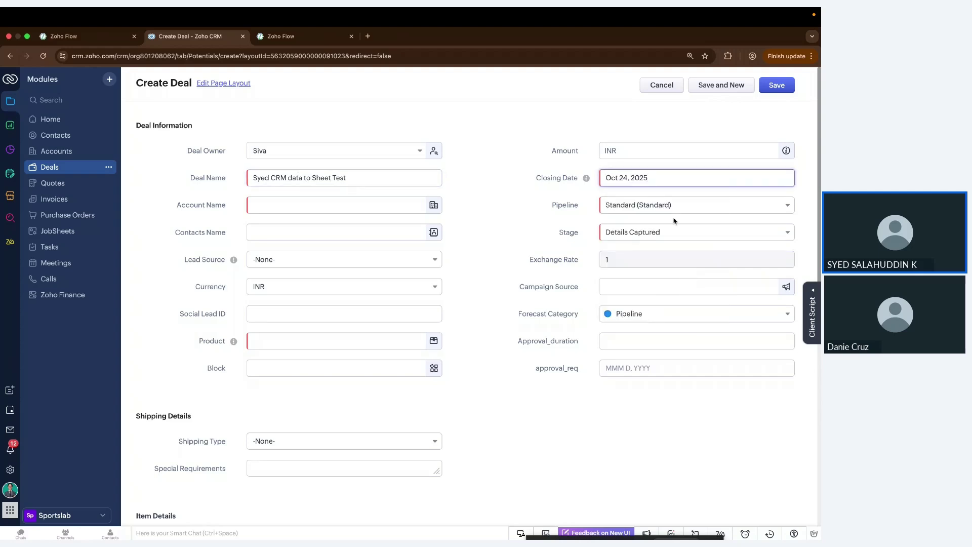
pyautogui.click(294, 203)
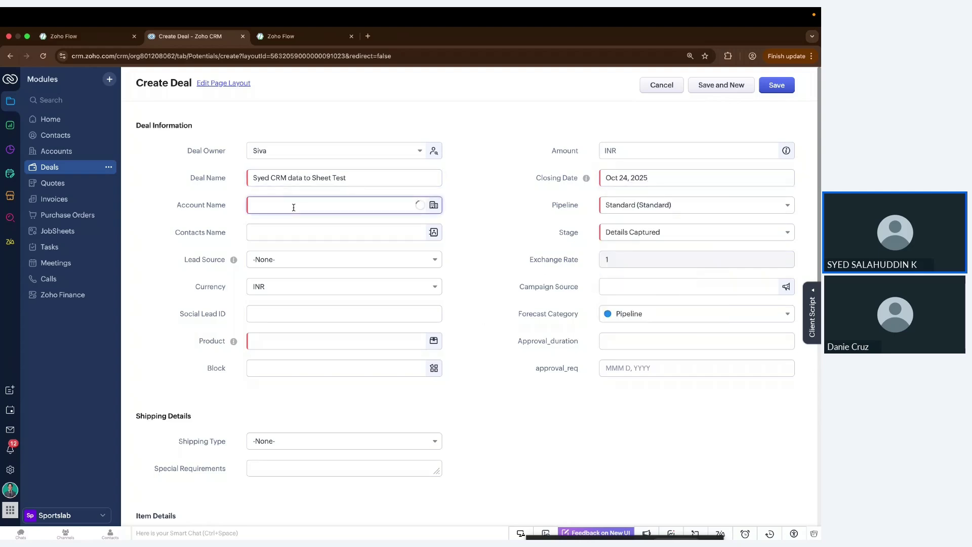
pyautogui.scroll(-2, 297, 309)
pyautogui.scroll(2, 296, 309)
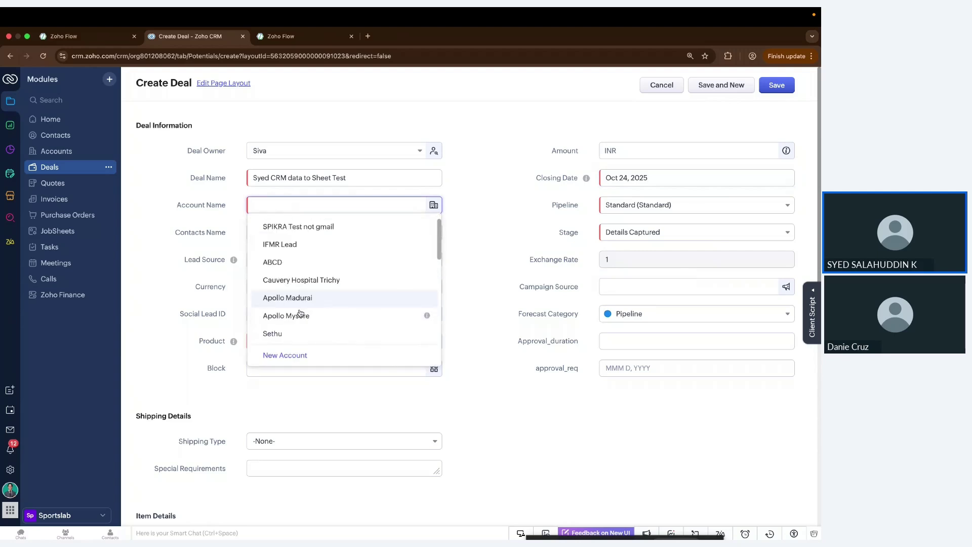
pyautogui.click(298, 245)
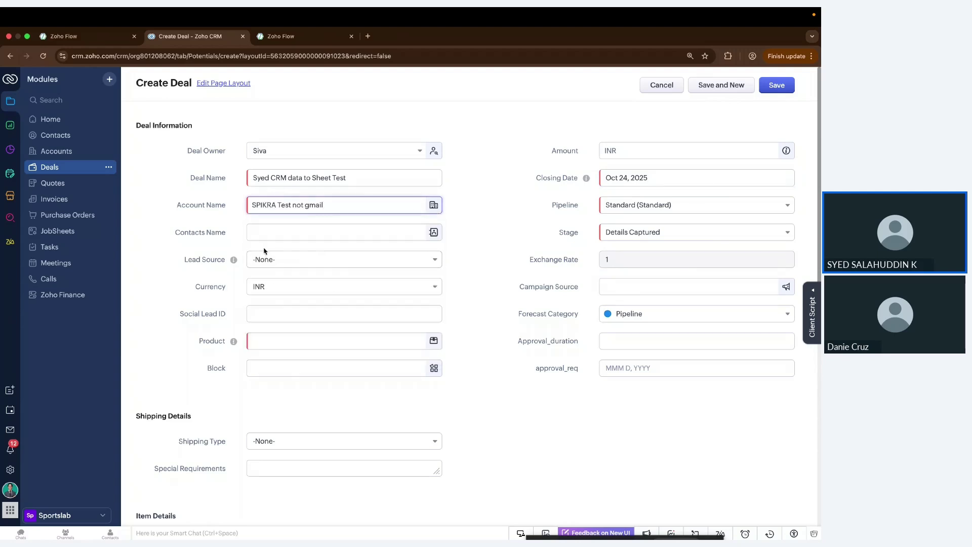
pyautogui.click(280, 339)
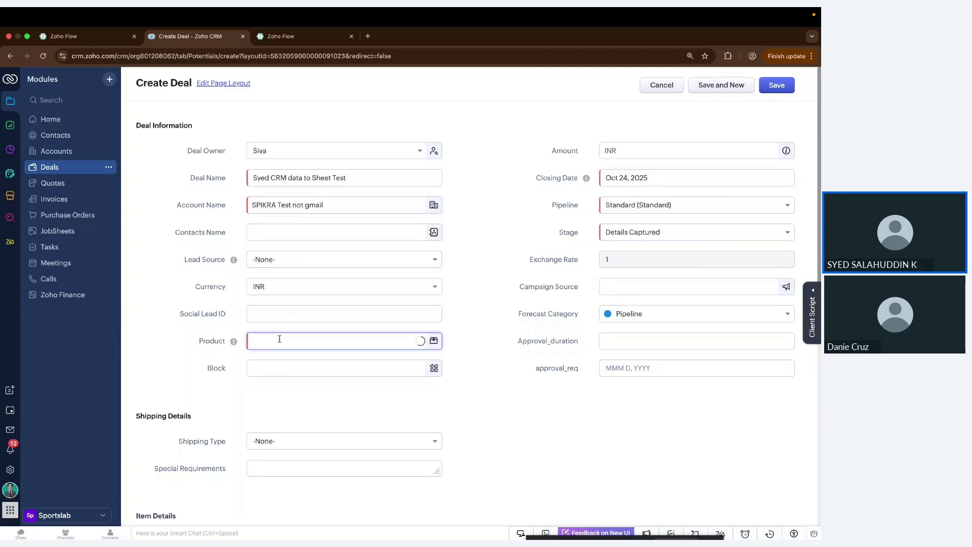
pyautogui.scroll(-2, 301, 438)
pyautogui.scroll(2, 302, 441)
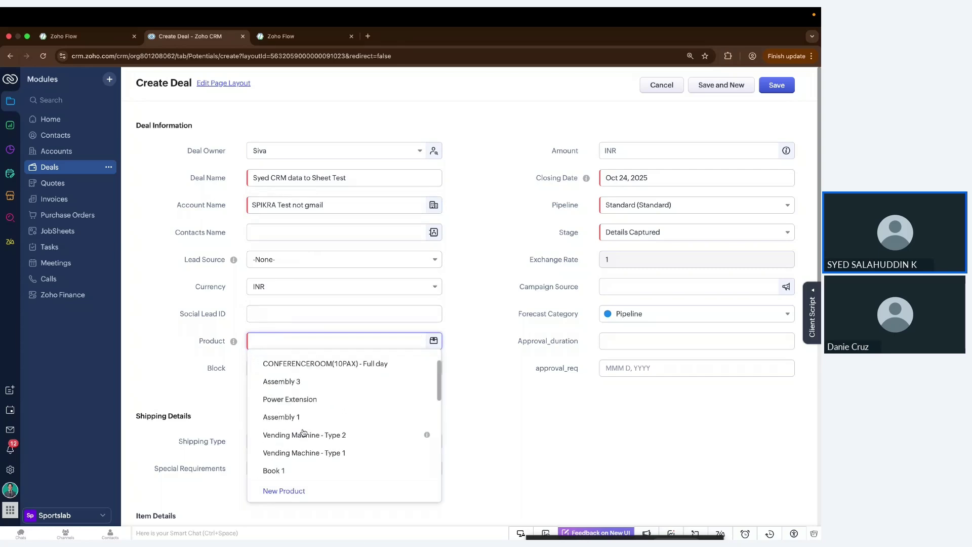
pyautogui.click(302, 442)
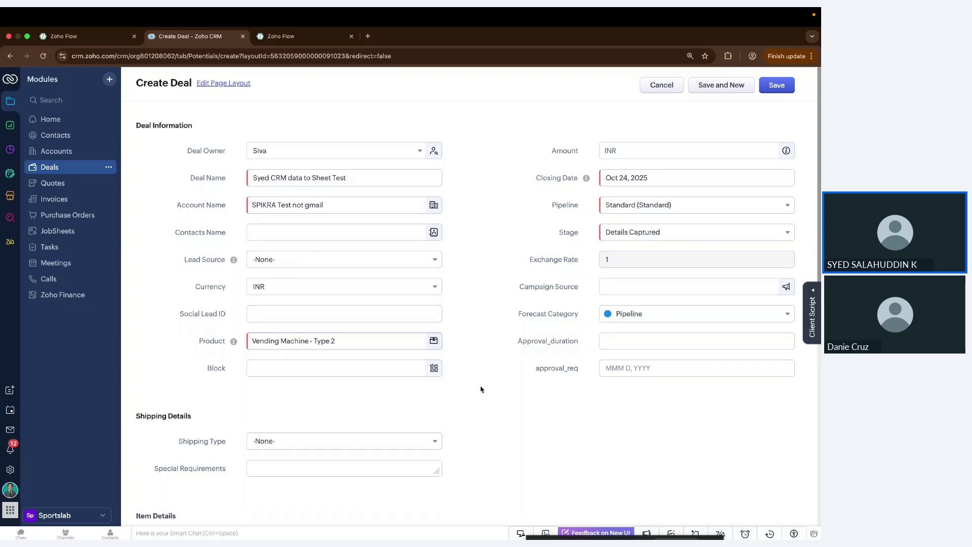
# Step: Enter an amount of INR 34000 and save the deal
pyautogui.scroll(-5, 481, 389)
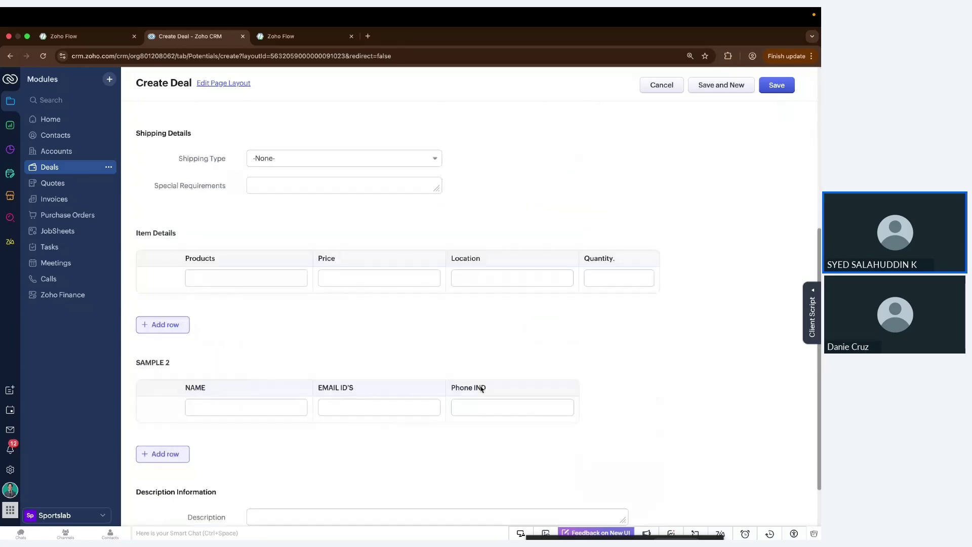
pyautogui.scroll(6, 481, 389)
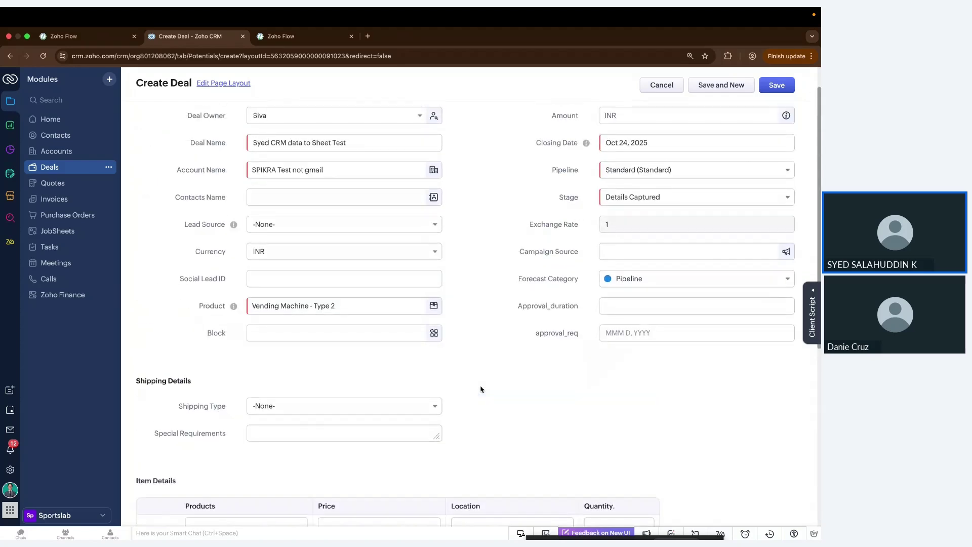
pyautogui.click(631, 156)
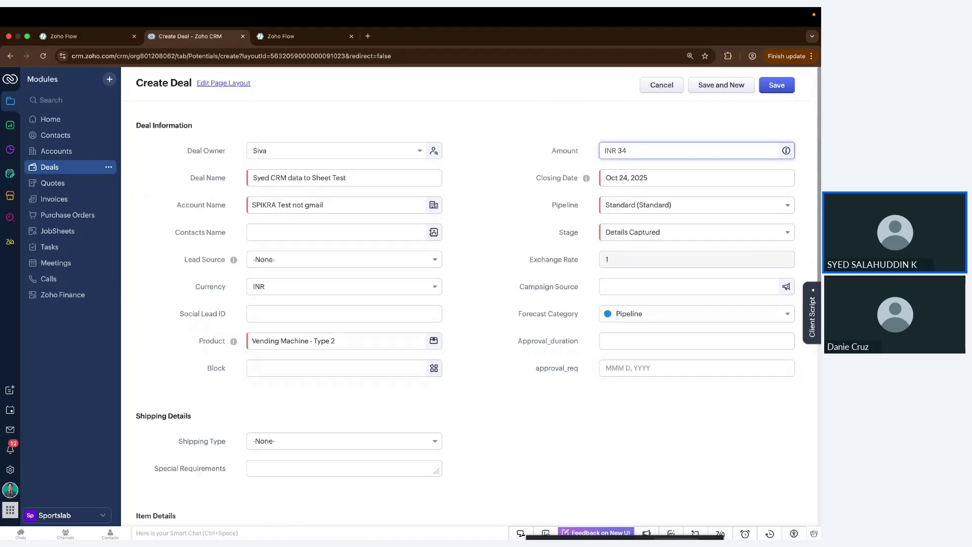
pyautogui.write('34000')
pyautogui.click(653, 99)
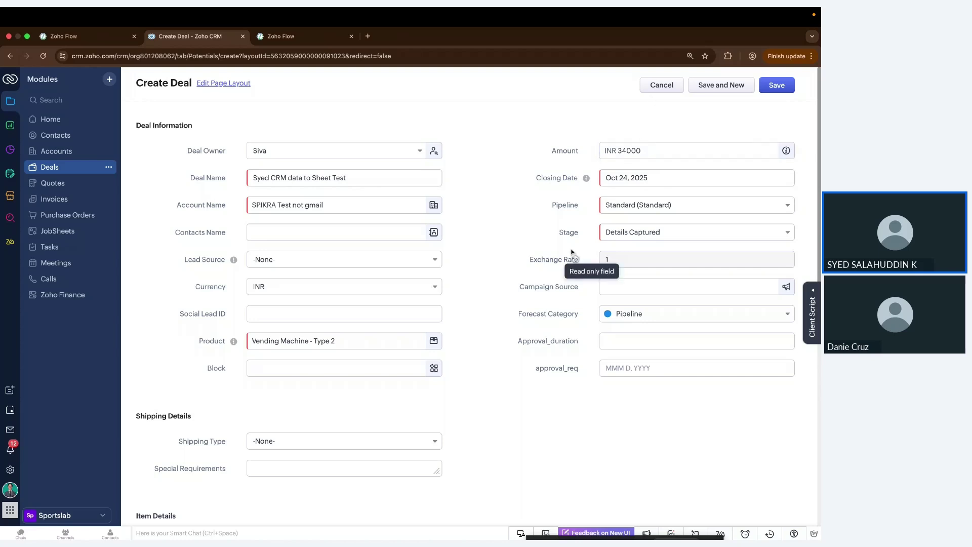
pyautogui.click(775, 86)
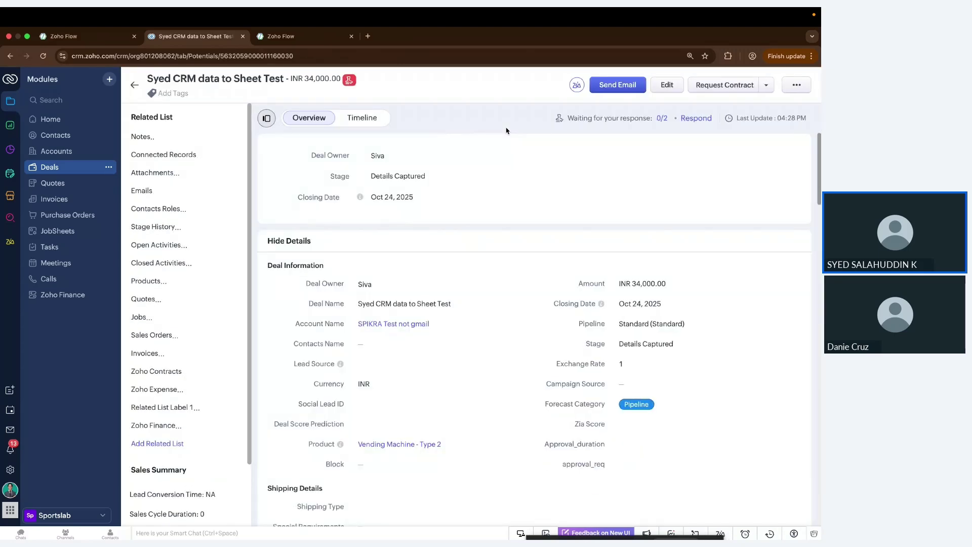
# Step: Open the CRM to Sheets flow's History to see the completed 4:28:52 PM run
pyautogui.click(308, 42)
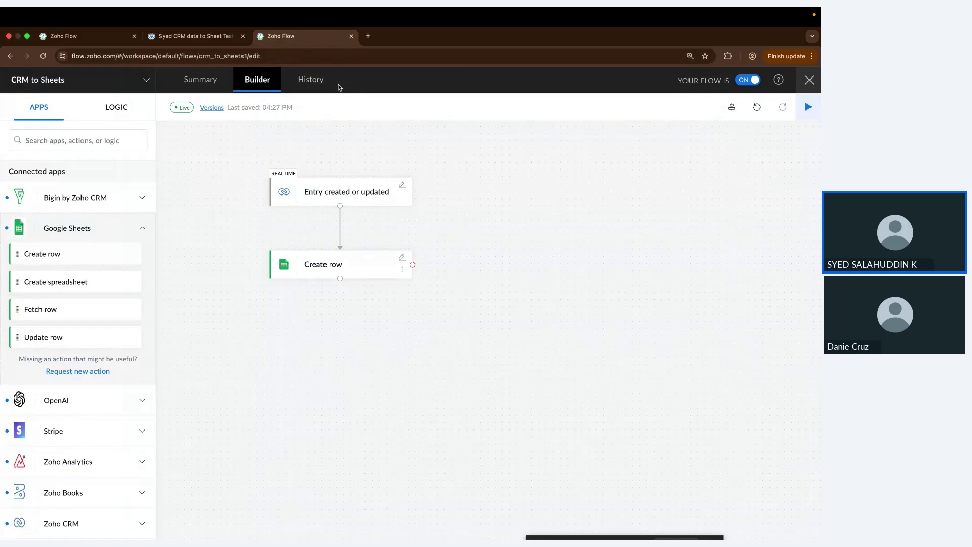
pyautogui.click(328, 86)
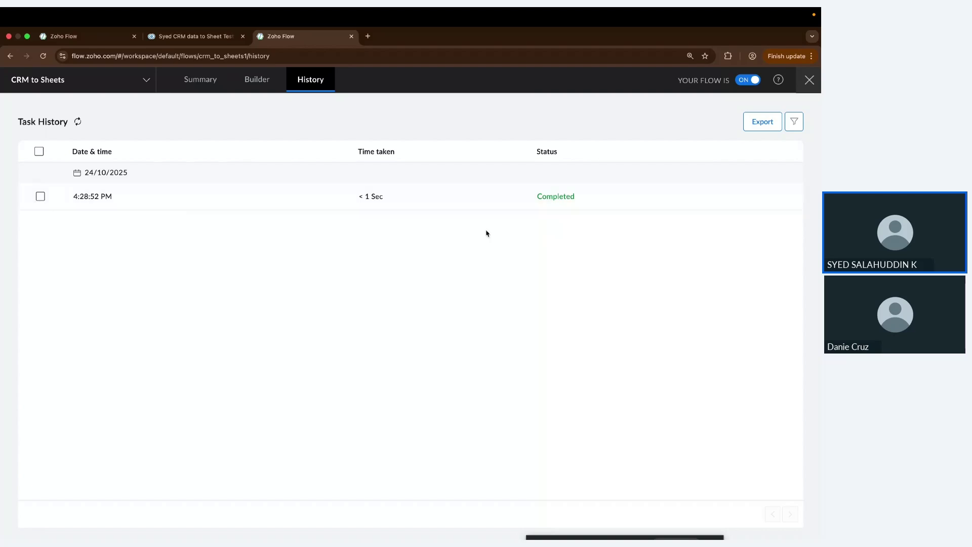
# Step: Inspect the synced deal in row 2 and widen column A to show its full name
pyautogui.hotkey('ctrl', 'Right')
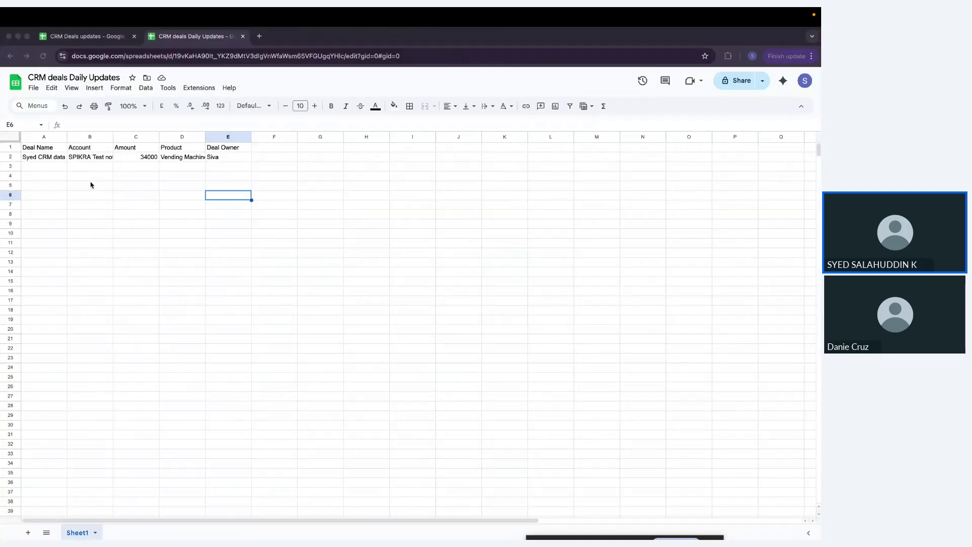
pyautogui.click(10, 156)
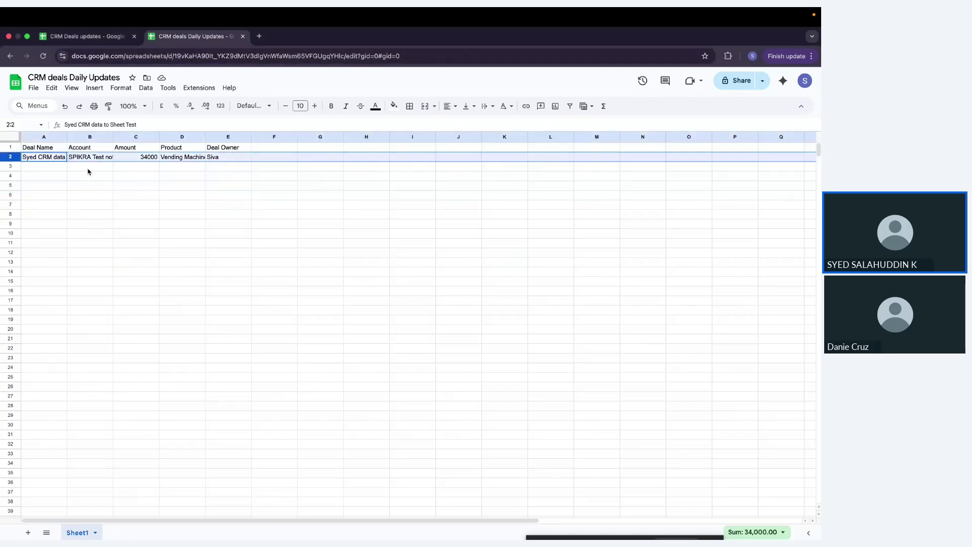
pyautogui.click(65, 160)
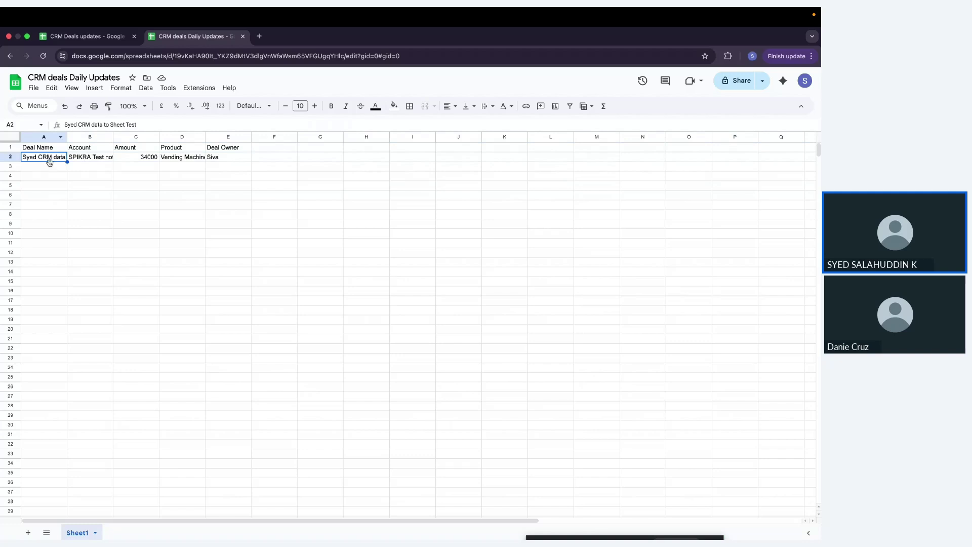
pyautogui.moveTo(67, 136); pyautogui.dragTo(410, 137)
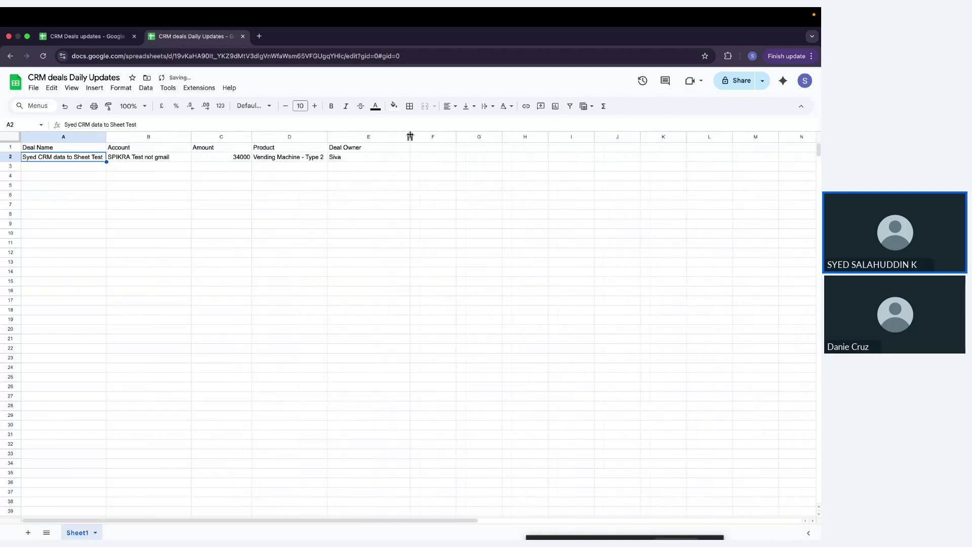
pyautogui.hscroll(1, 330, 218)
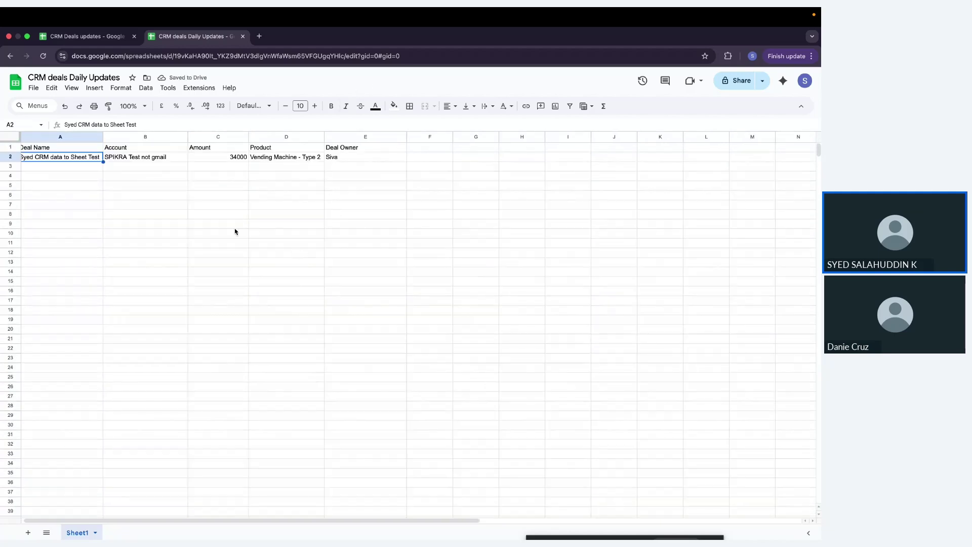
pyautogui.press('super+Tab')
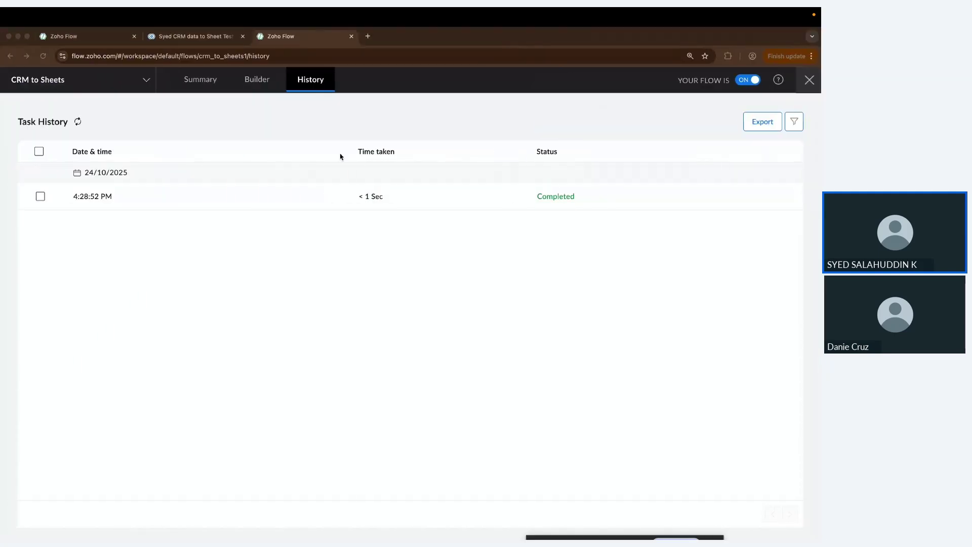
# Step: Return to the Builder and collapse the Bigin by Zoho CRM actions in the apps list
pyautogui.click(259, 86)
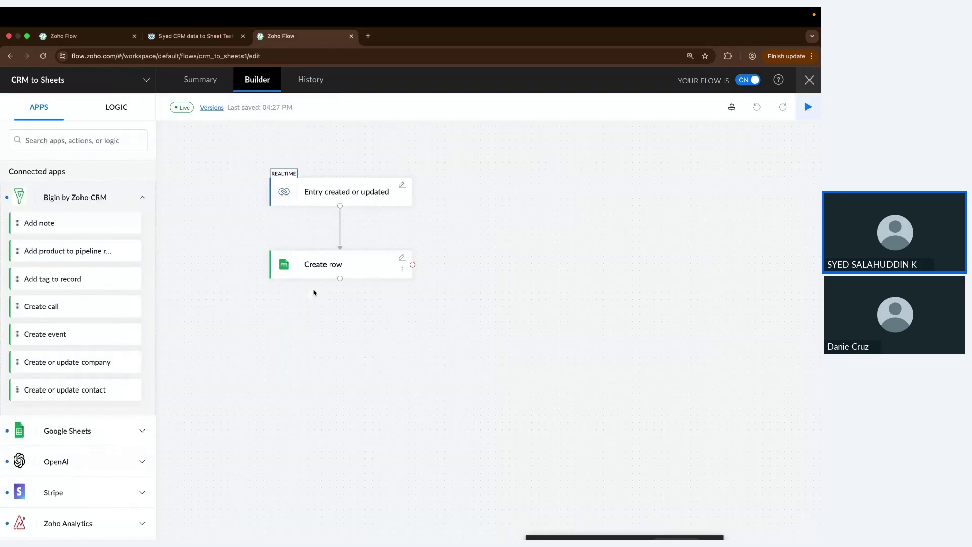
pyautogui.hotkey('ctrl', 'Left')
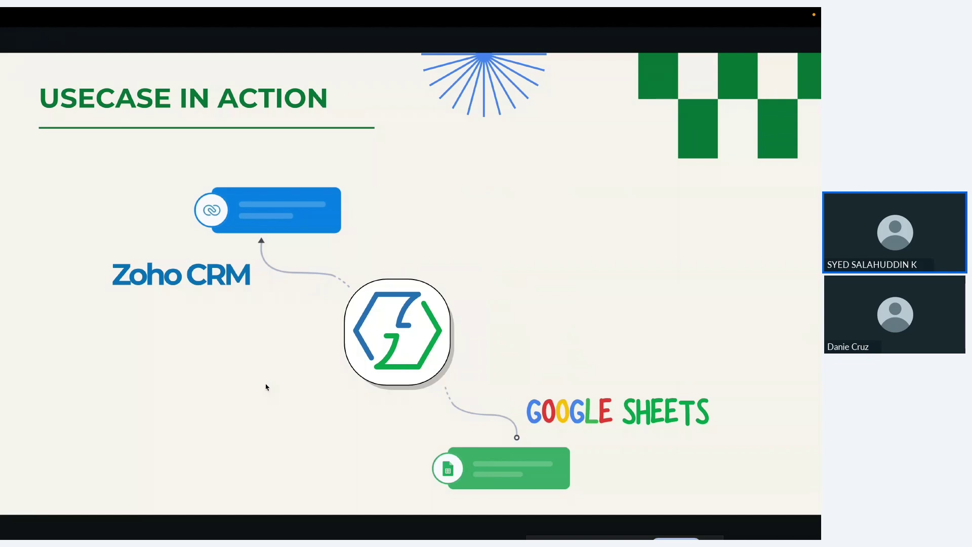
pyautogui.hotkey('ctrl', 'Right')
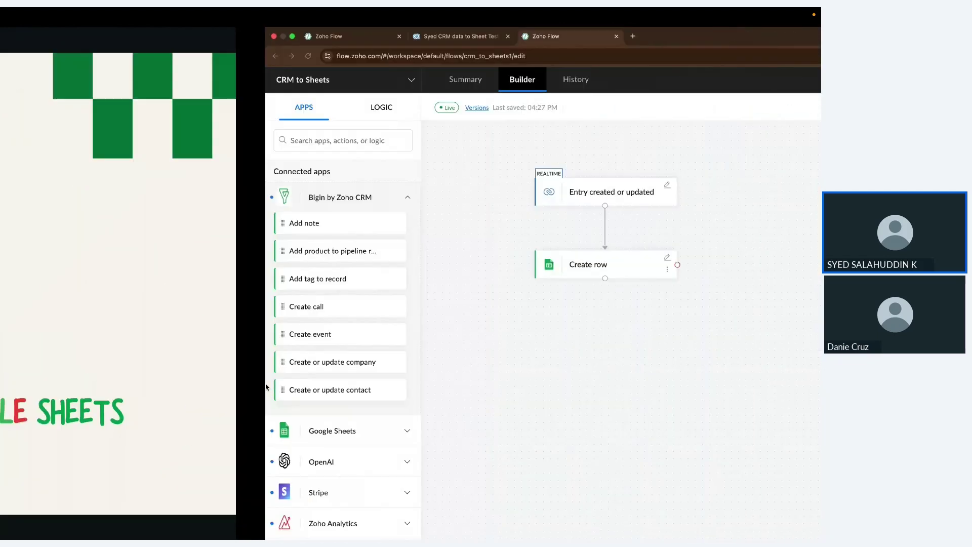
pyautogui.click(143, 198)
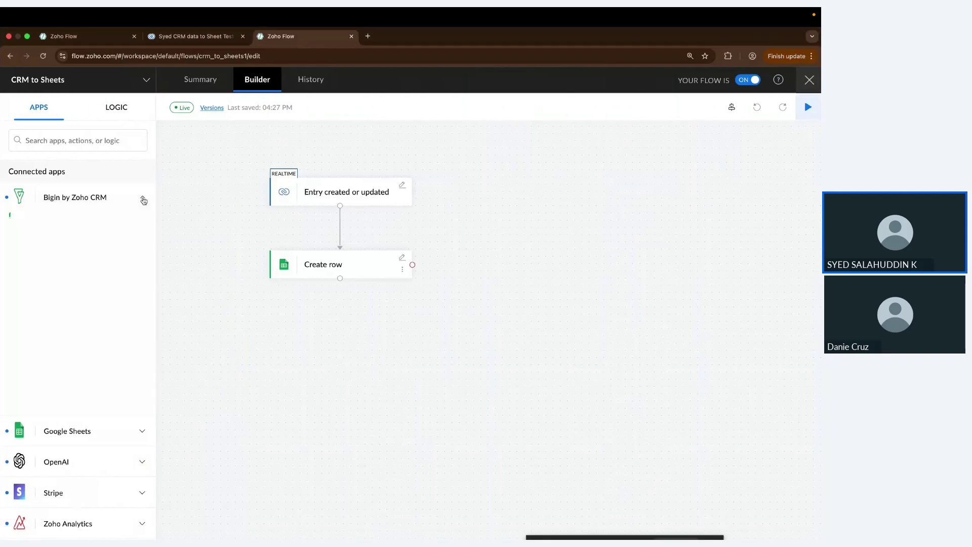
pyautogui.scroll(-20, 120, 349)
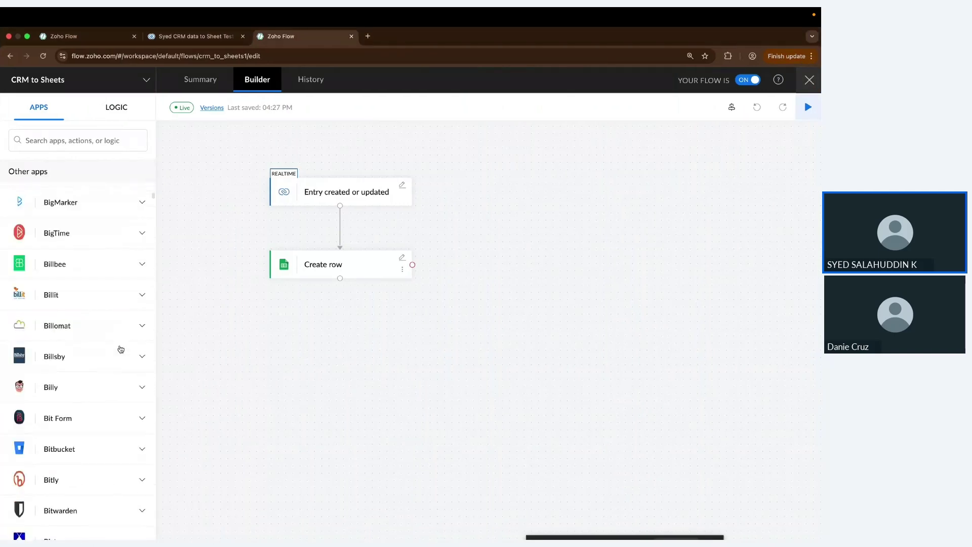
pyautogui.scroll(-20, 121, 348)
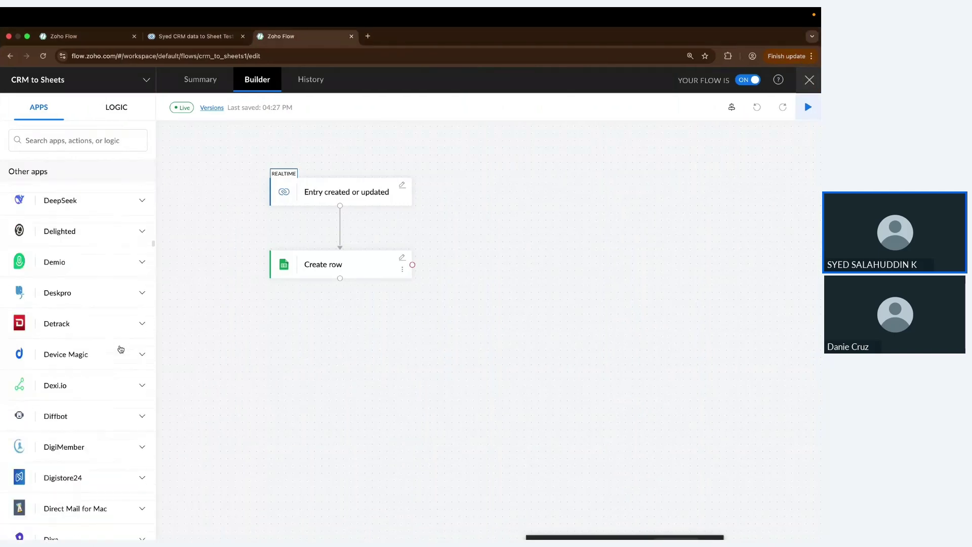
pyautogui.scroll(-20, 120, 348)
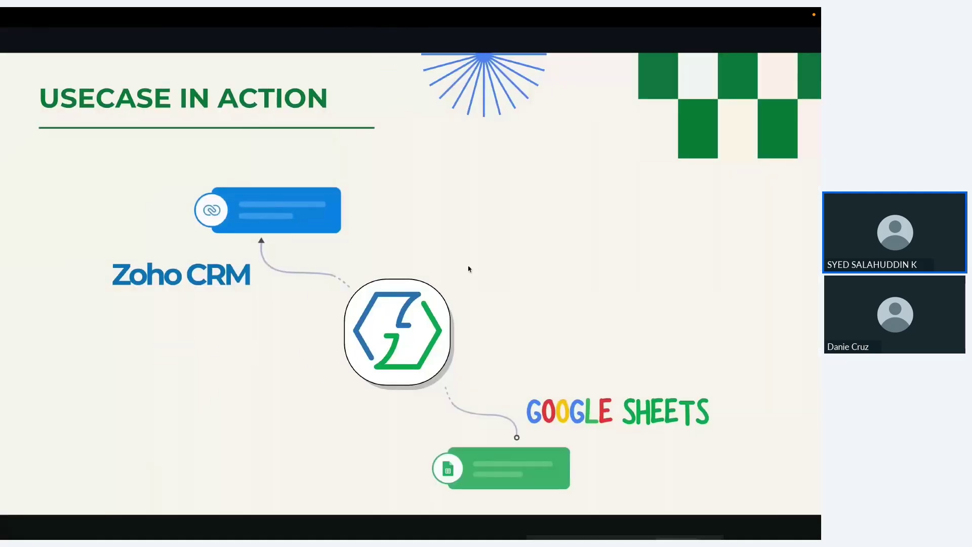
# Step: Advance the presentation slide, then show the LOGIC blocks like Decision and Delay
pyautogui.click(469, 265)
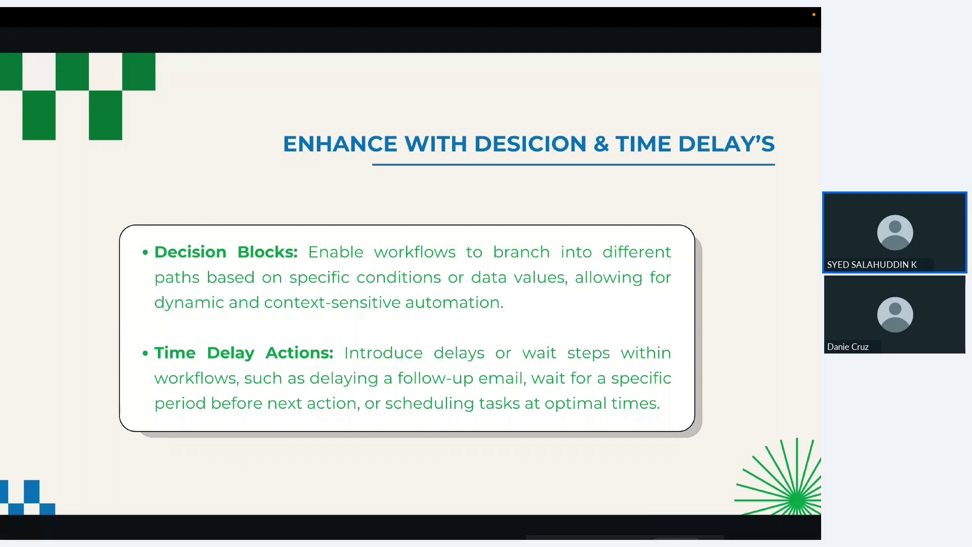
pyautogui.hotkey('ctrl', 'Right')
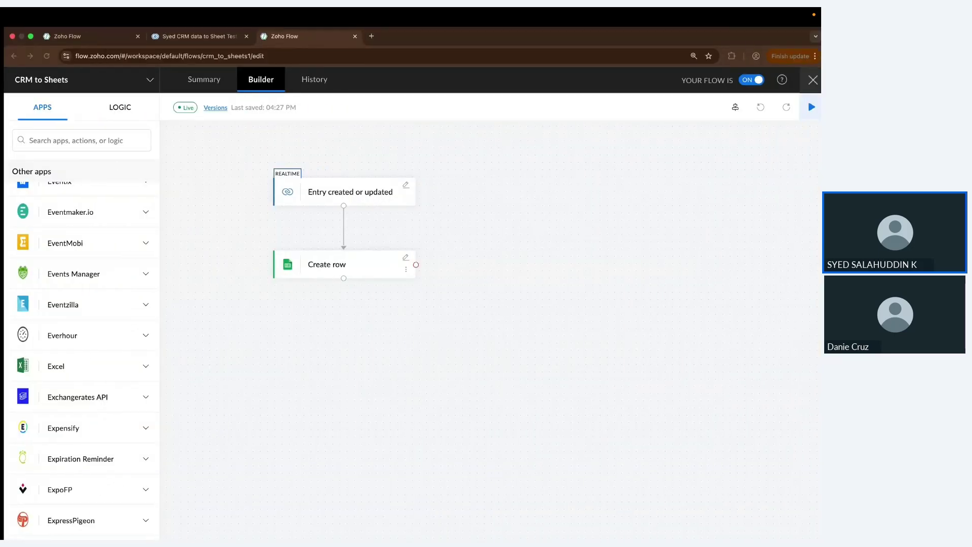
pyautogui.click(123, 116)
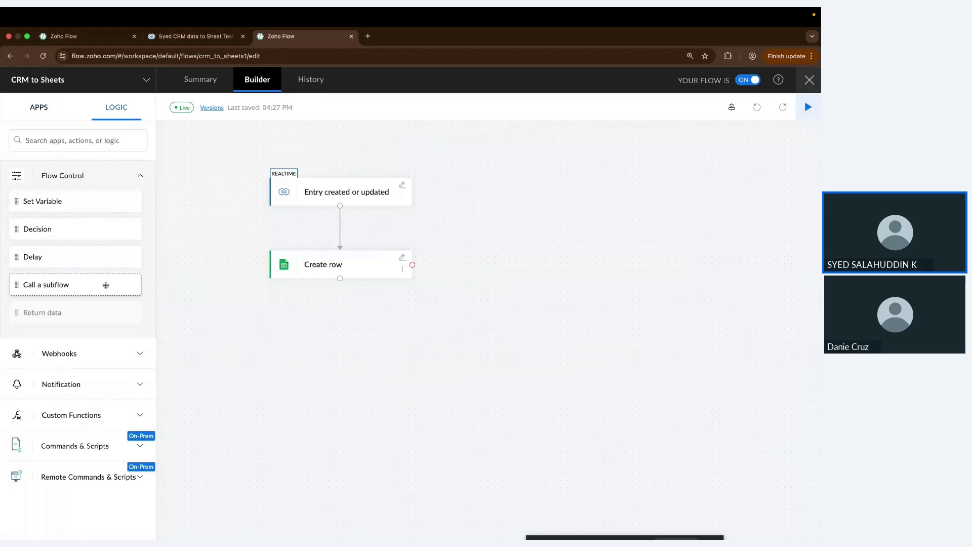
pyautogui.hotkey('ctrl', 'Left')
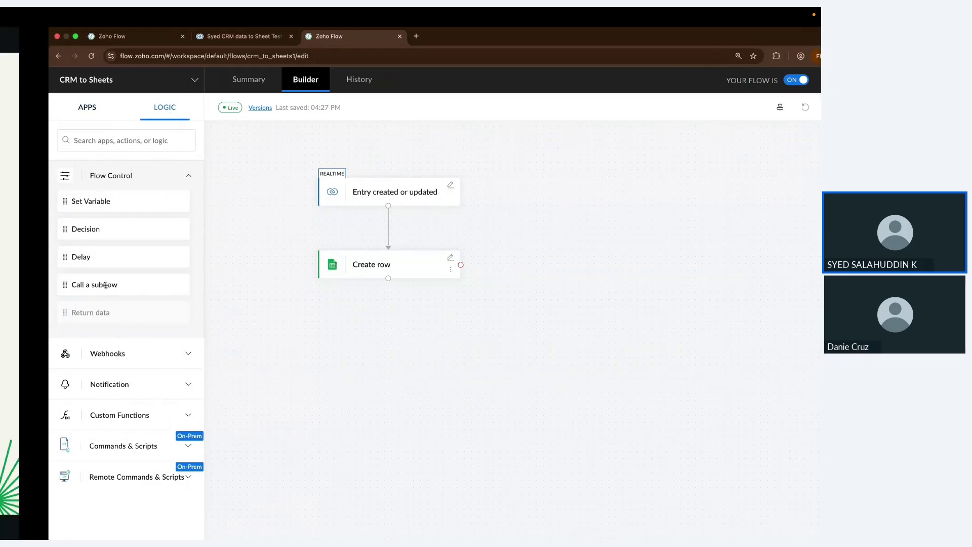